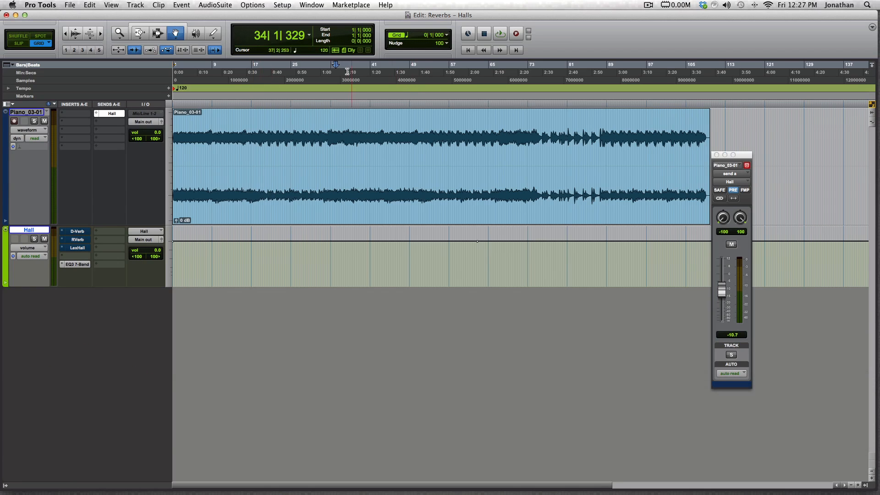
Play the piano track from about bar 31 to hear it with the Hall send muted, and stop playback.
click(326, 74)
key(space)
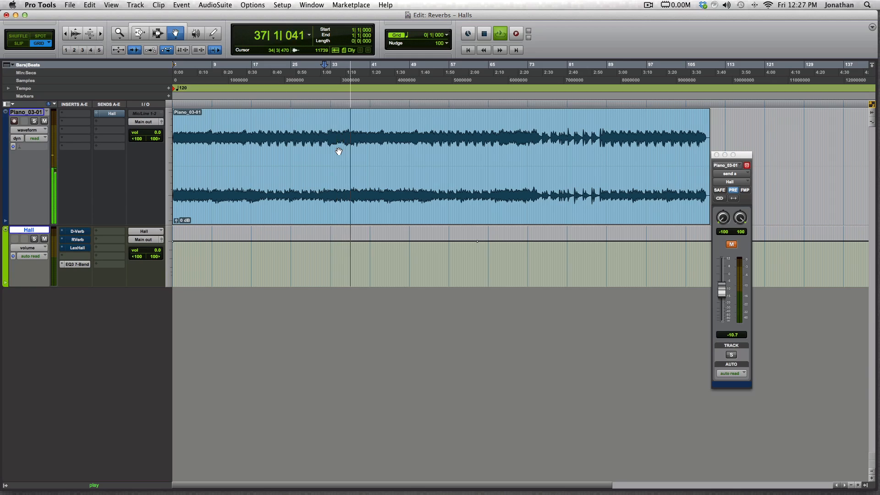
key(space)
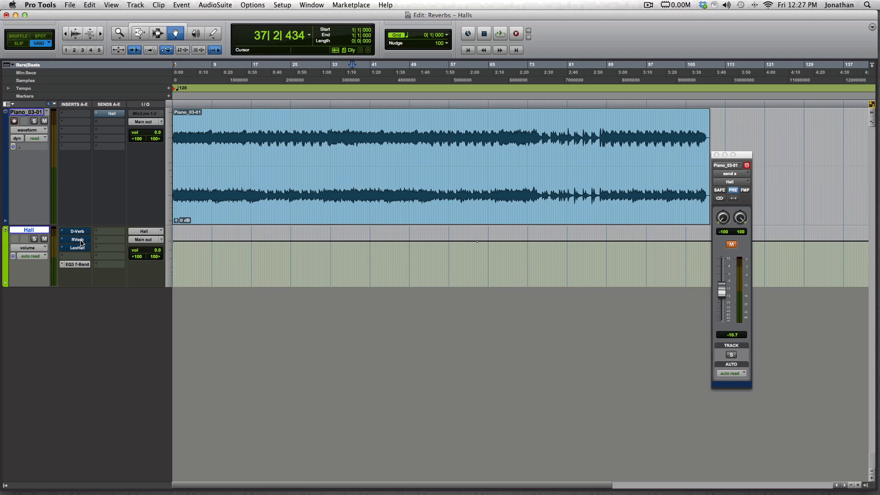
Bypass the EQ3 7-Band on the Hall track and unmute the piano's Hall send with the playback position at bar 32.
ctrl+super+click(78, 268)
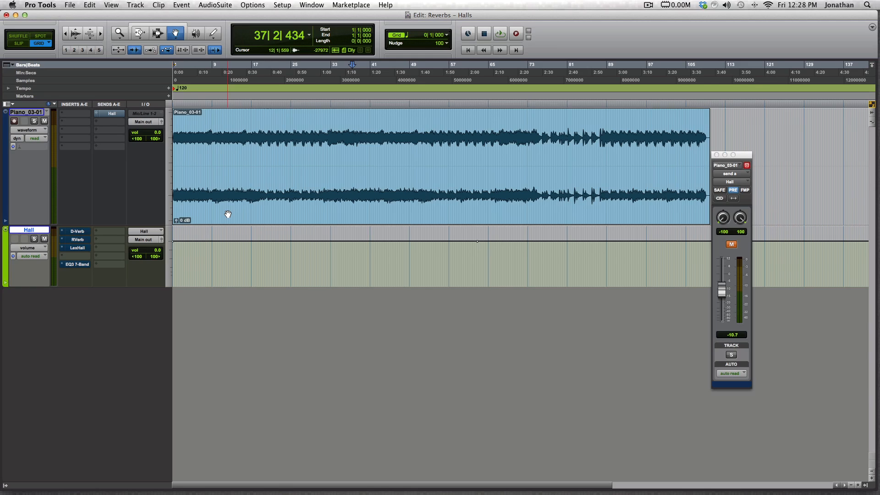
click(328, 76)
super+click(111, 113)
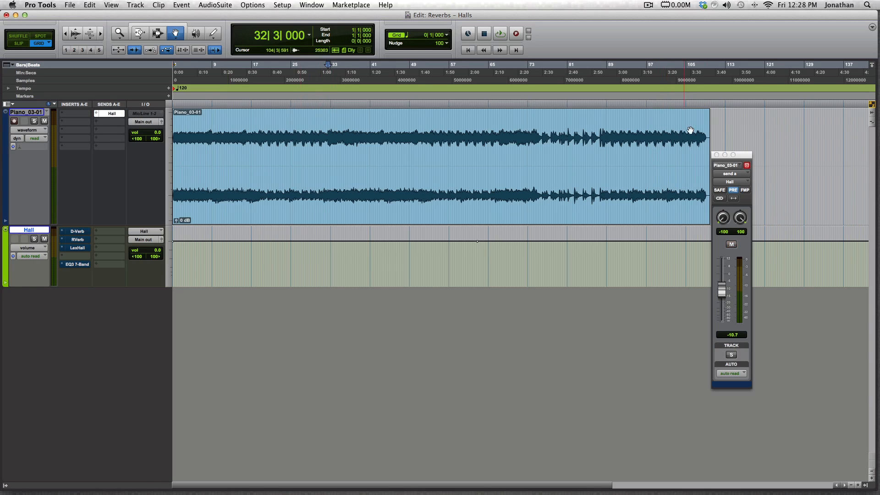
Open the D-Verb on the Hall track without bypass and set its decay to 3.0 sec.
click(83, 232)
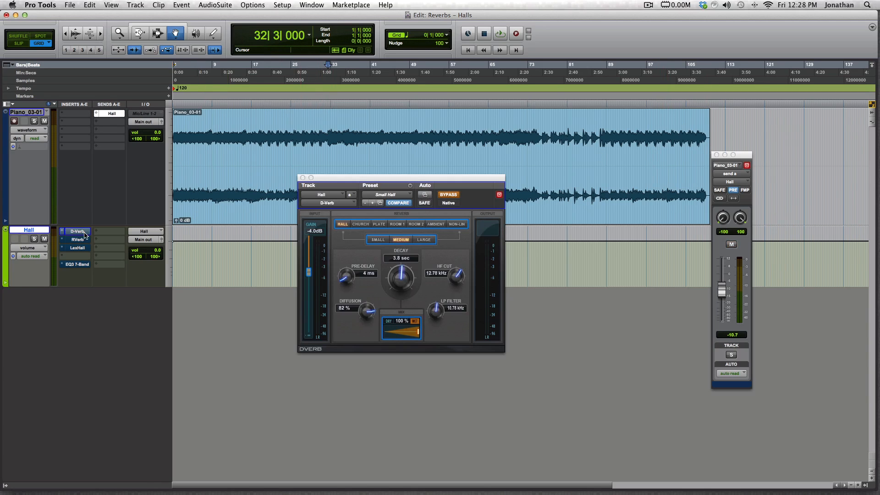
drag(387, 182, 479, 189)
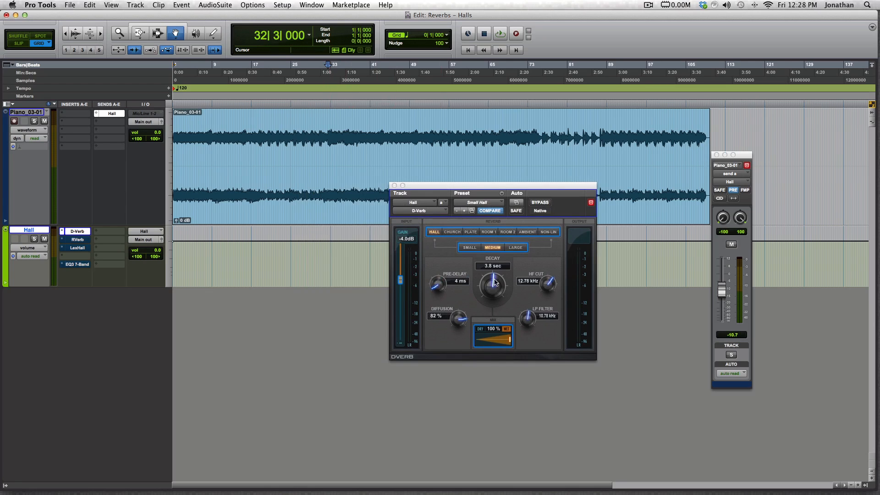
drag(493, 284, 493, 288)
click(494, 266)
key(shift+Left)
key(shift+Left)
key(shift+Left)
key(shift+Left)
key(shift+Left)
key(shift+Left)
key(shift+Left)
text(3)
key(Return)
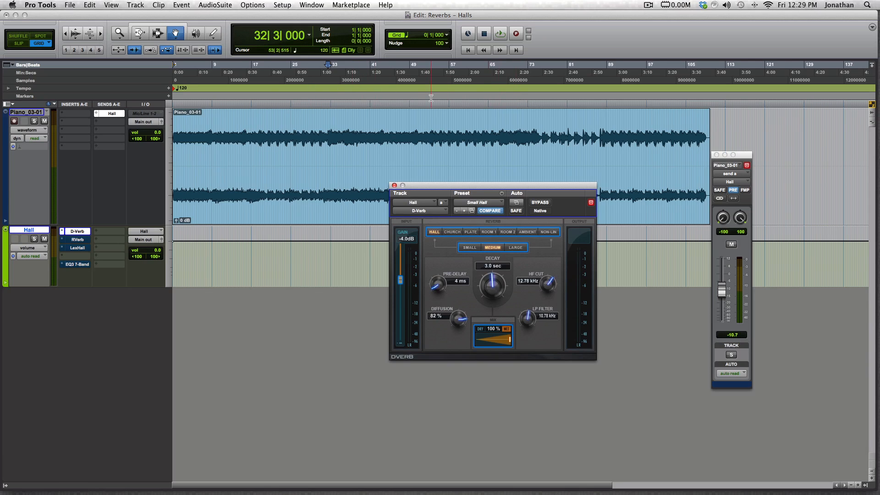
Play the piano dry from about bar 73, bring the Hall send back in and raise its level to -6.4 dB.
click(731, 244)
click(531, 73)
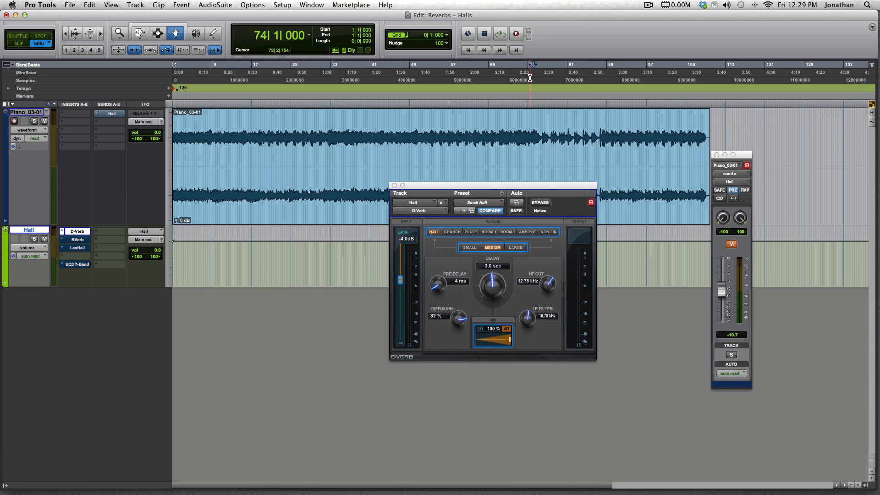
click(526, 74)
key(space)
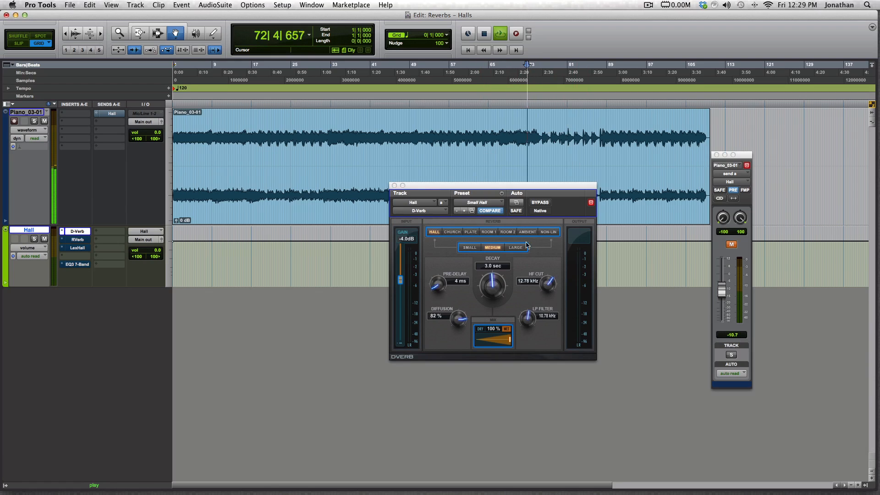
click(732, 245)
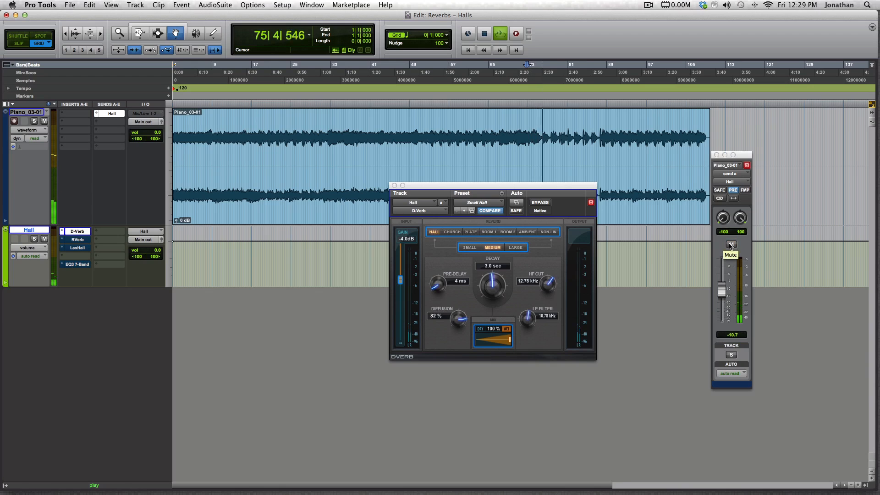
drag(721, 291, 721, 286)
Compare the piano with and without D-Verb by repeatedly muting and unmuting the Hall send during playback.
click(732, 245)
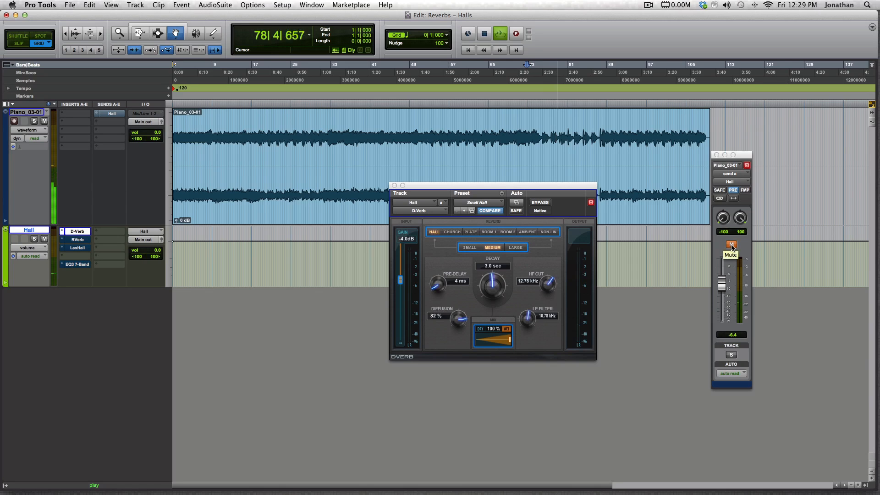
click(731, 245)
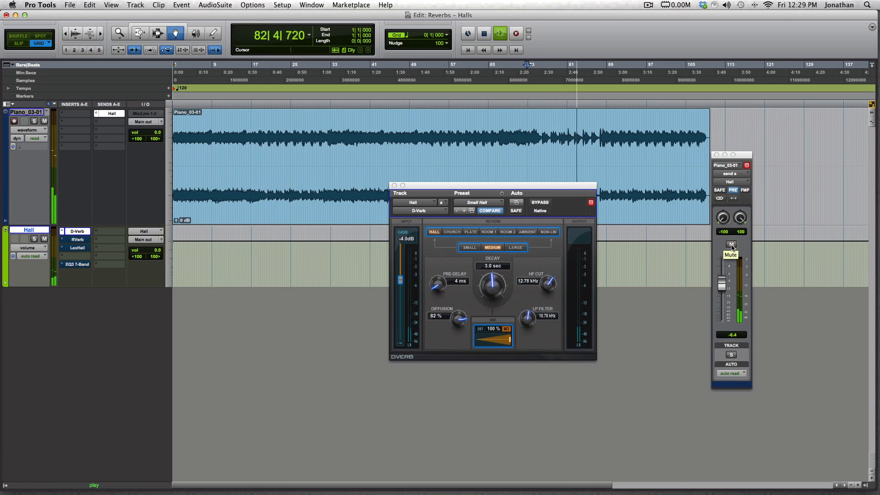
click(731, 245)
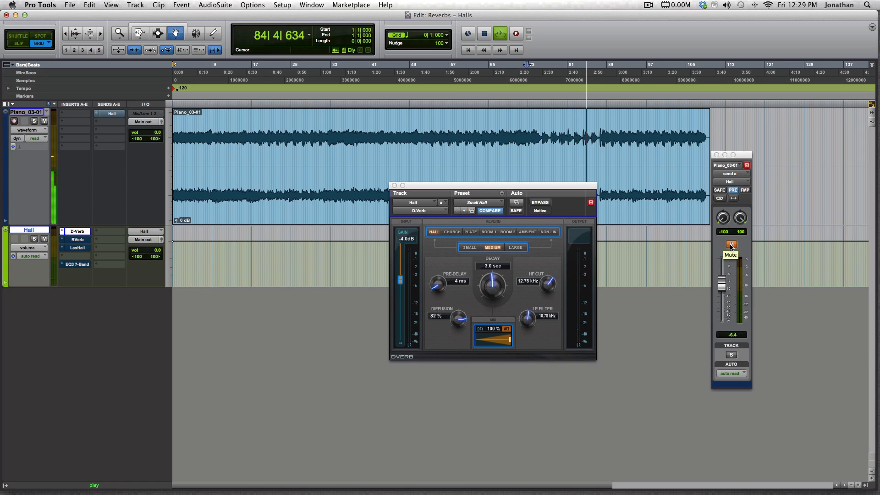
click(731, 245)
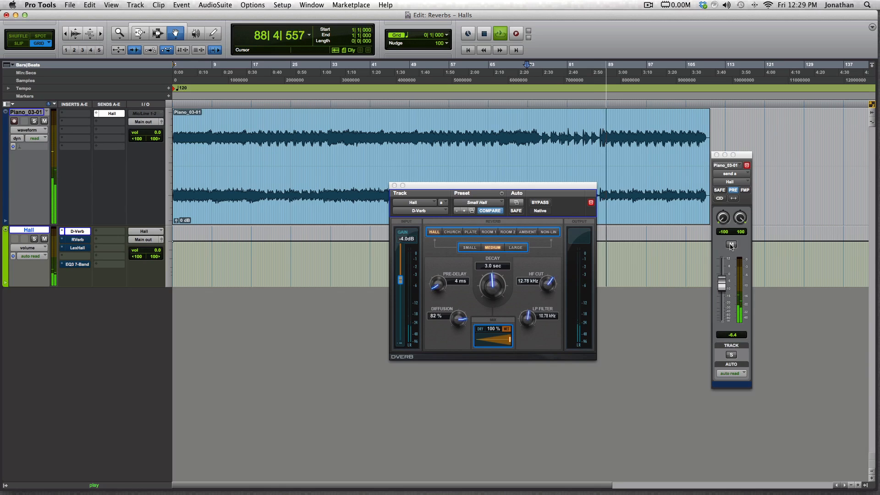
click(731, 245)
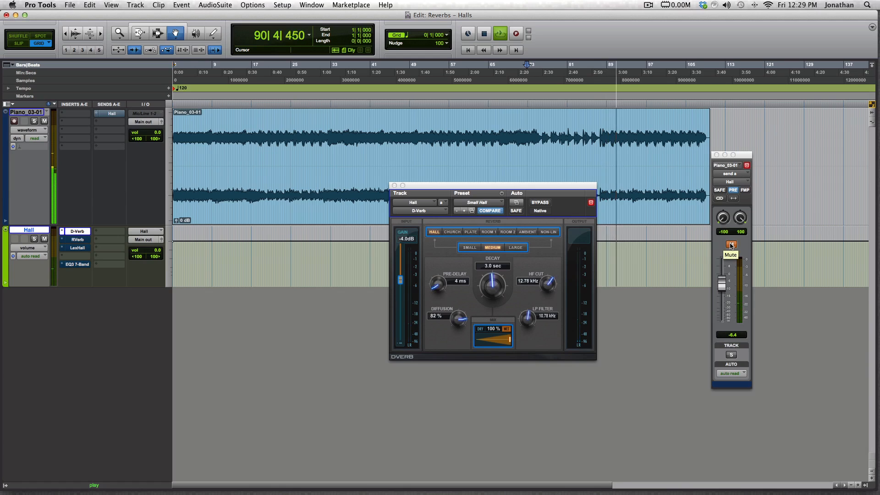
click(731, 245)
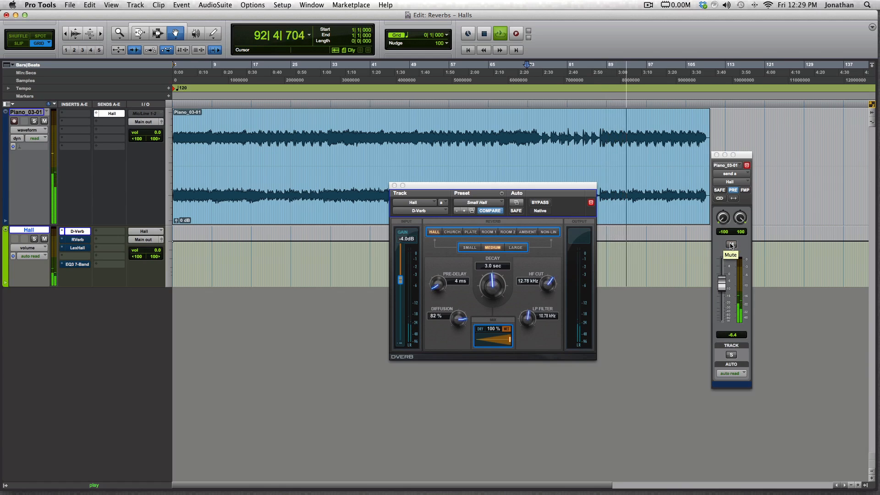
key(space)
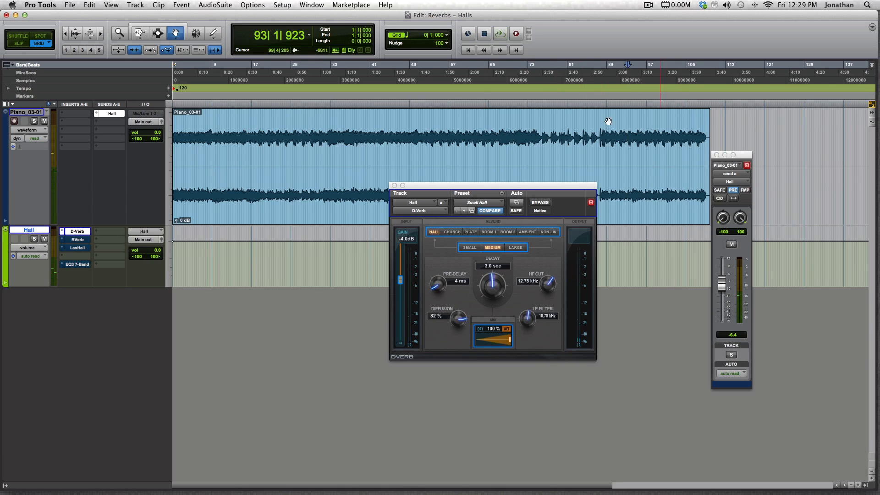
Solo the Hall track and play the reverb alone from bar 75 with the EQ3 7-Band open and bypassed.
click(538, 76)
scroll(546, 314, down, 1)
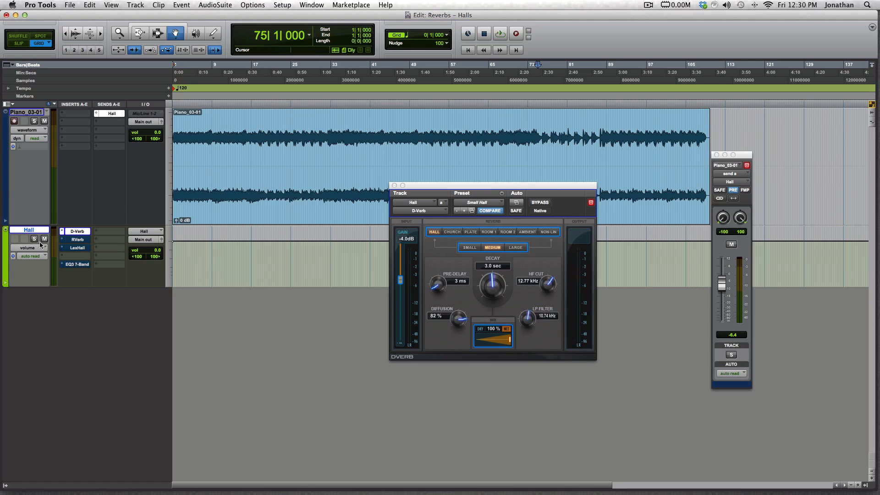
click(76, 264)
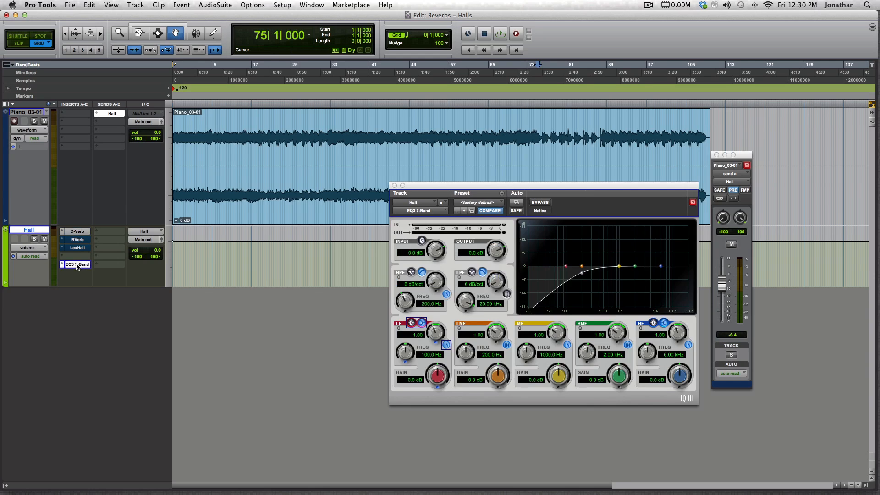
super+click(77, 268)
click(34, 239)
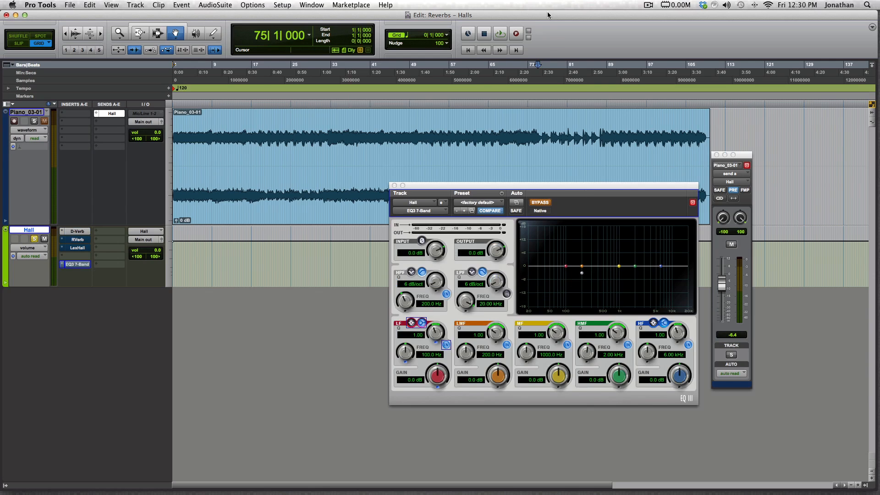
scroll(499, 73, right, 2)
key(space)
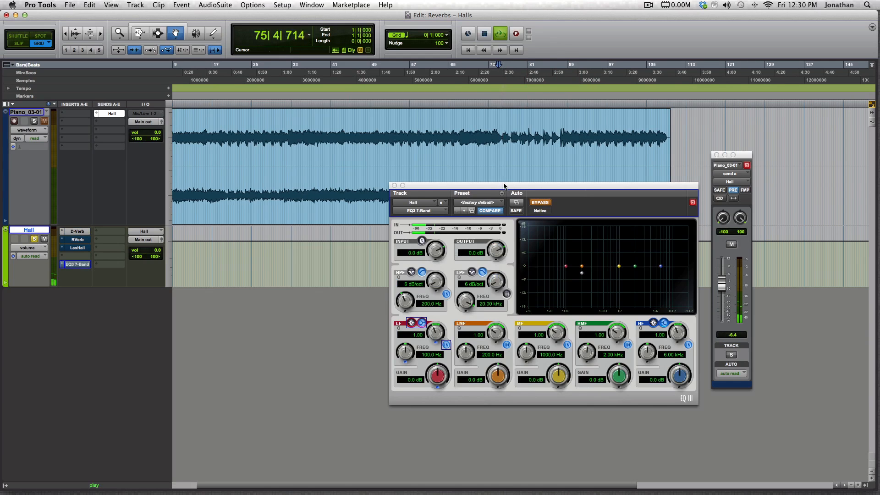
drag(504, 185, 389, 211)
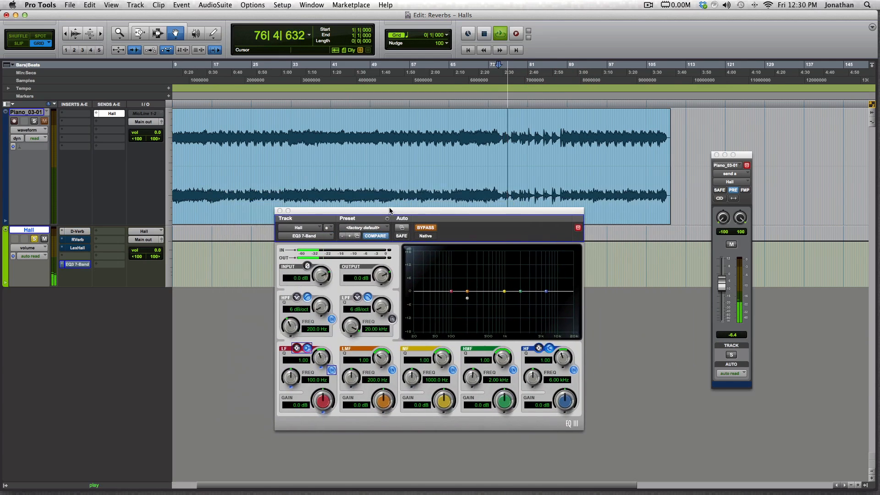
key(space)
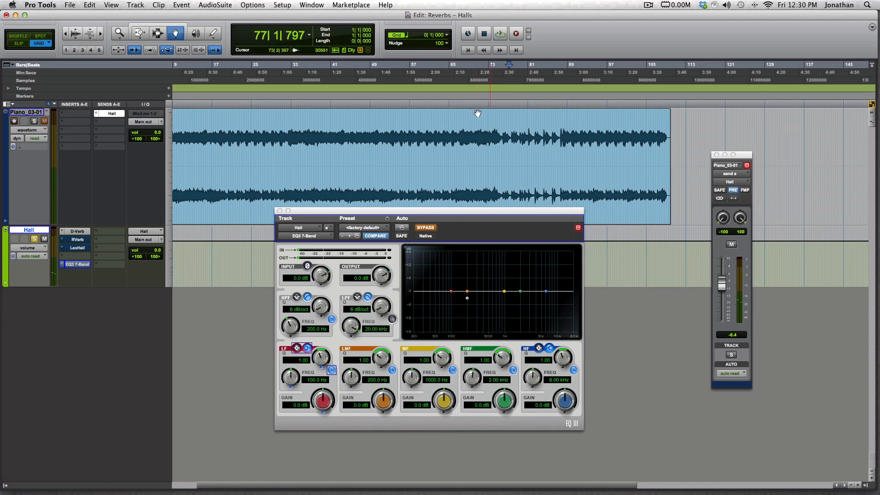
Take the EQ3 7-Band out of bypass and set its high-pass filter frequency to 194.3 Hz.
click(496, 73)
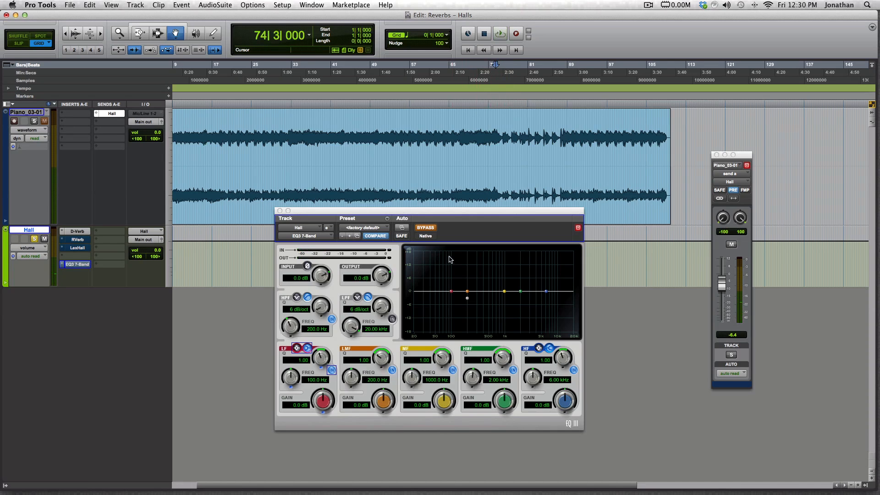
click(430, 229)
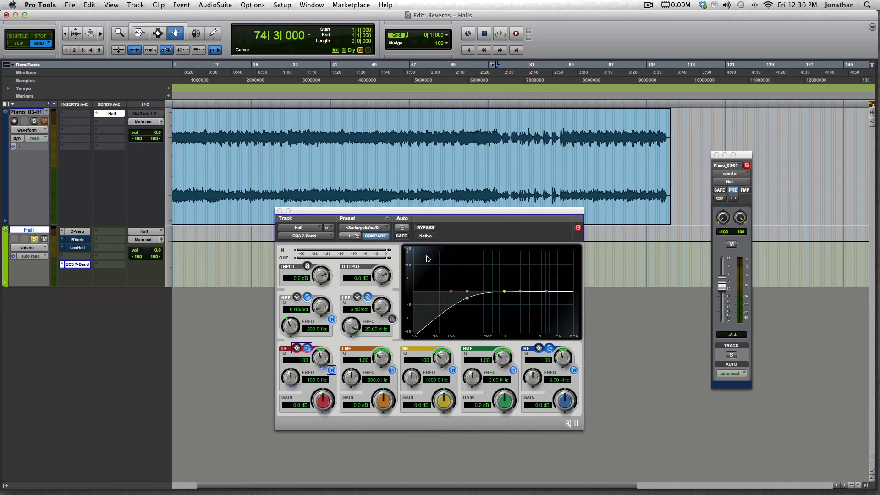
drag(317, 329, 305, 337)
Play the soloed reverb from just before bar 73, compare it with the EQ active and bypassed, and close the EQ window.
click(484, 78)
key(space)
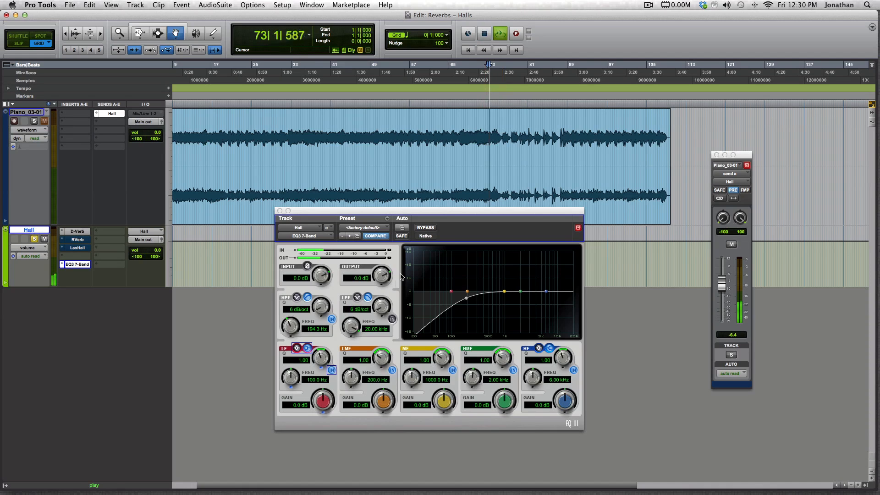
click(425, 227)
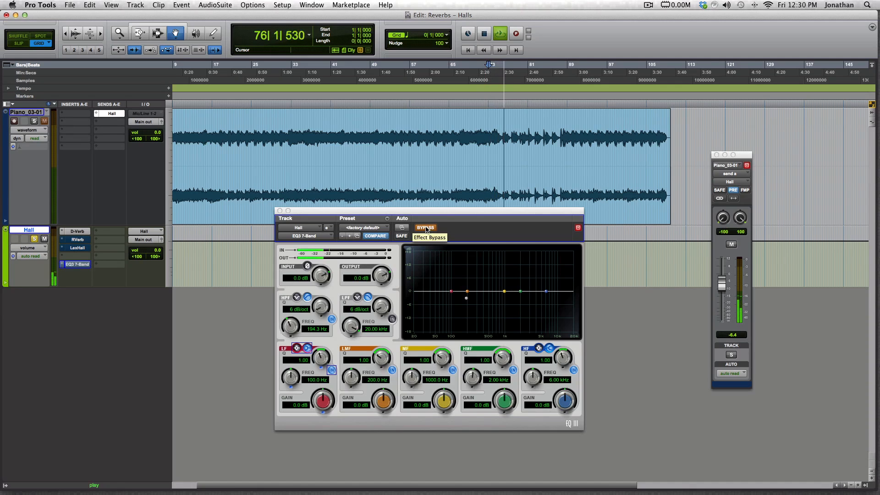
click(426, 228)
key(space)
click(280, 211)
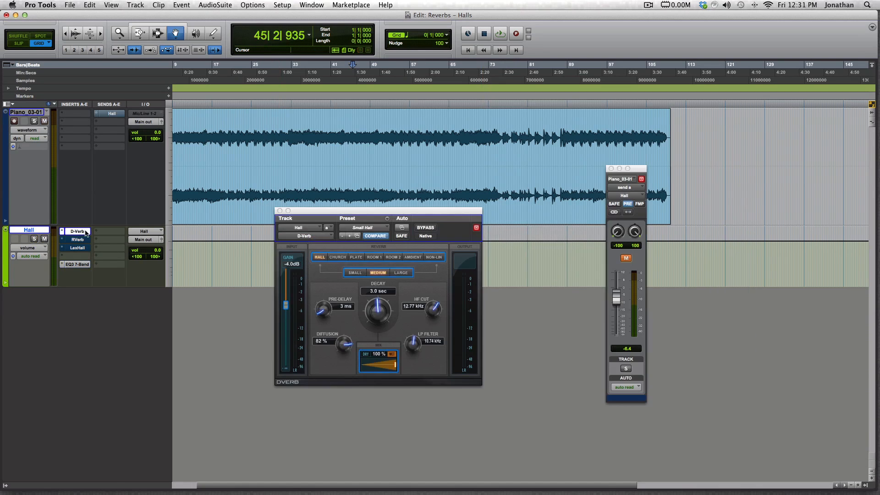
Bypass the D-Verb on the Hall track, activate the RVerb in its place and open its window.
click(85, 232)
super+click(82, 240)
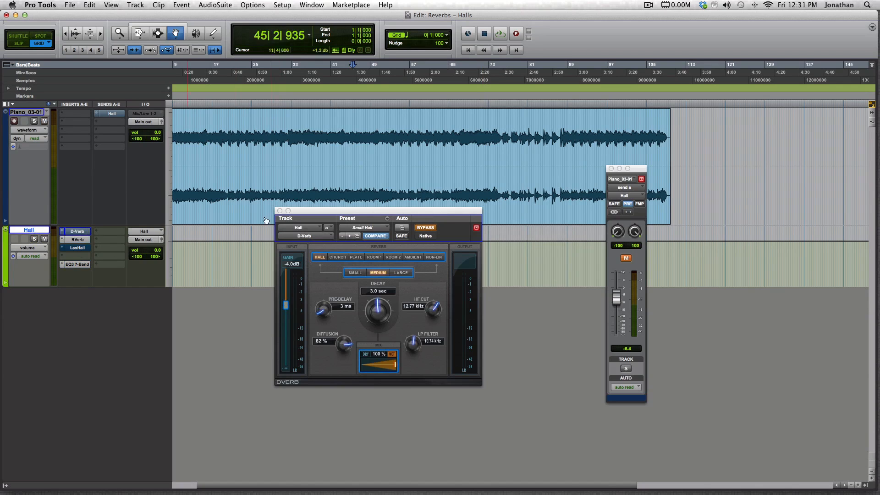
click(77, 239)
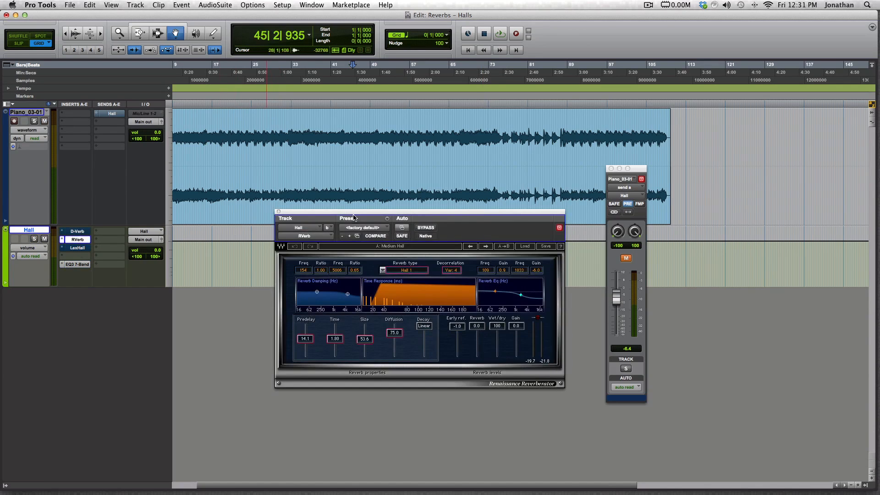
drag(380, 214, 386, 212)
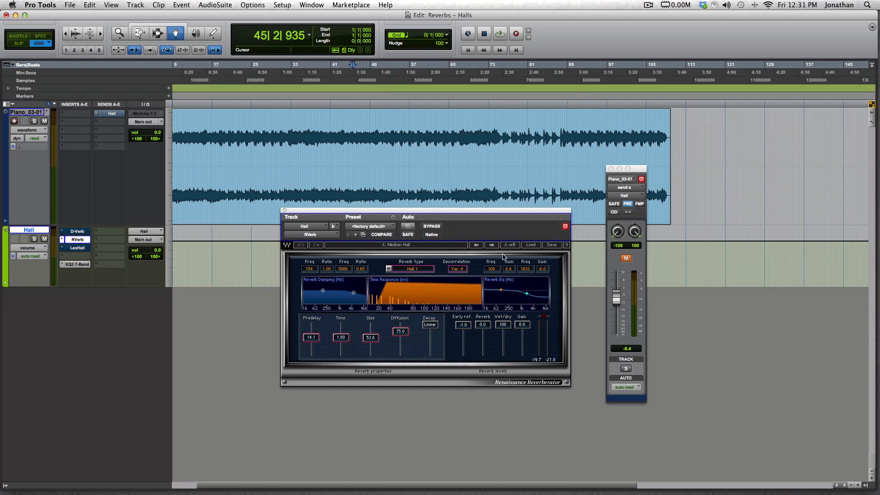
Play from bar 73 through the RVerb, unmute the Hall send and set its level to about -8.6 dB.
drag(618, 301, 616, 304)
click(491, 67)
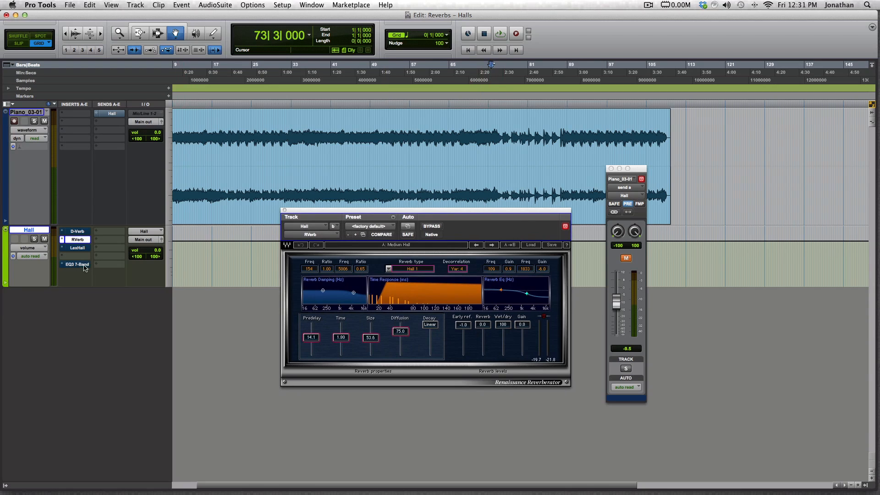
key(space)
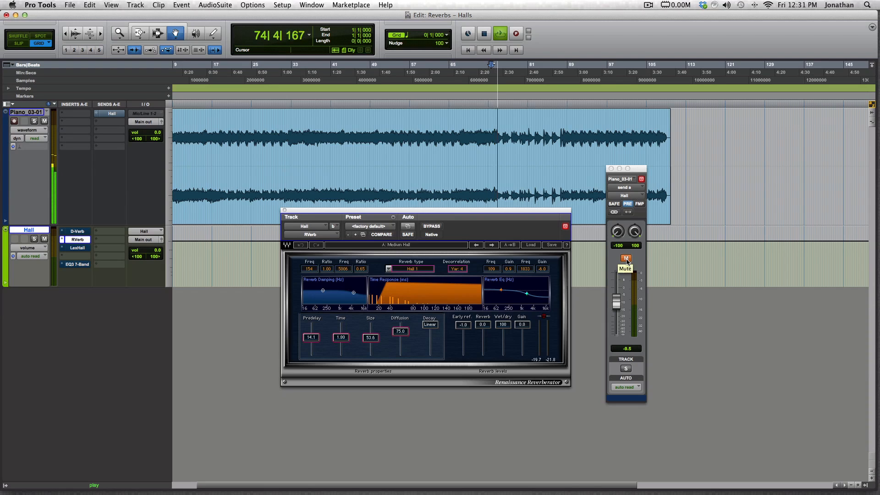
click(626, 258)
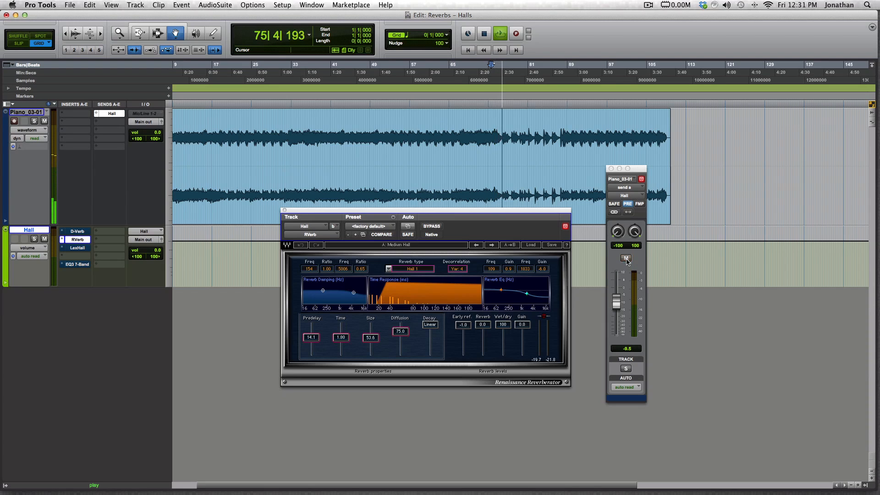
drag(619, 303, 619, 301)
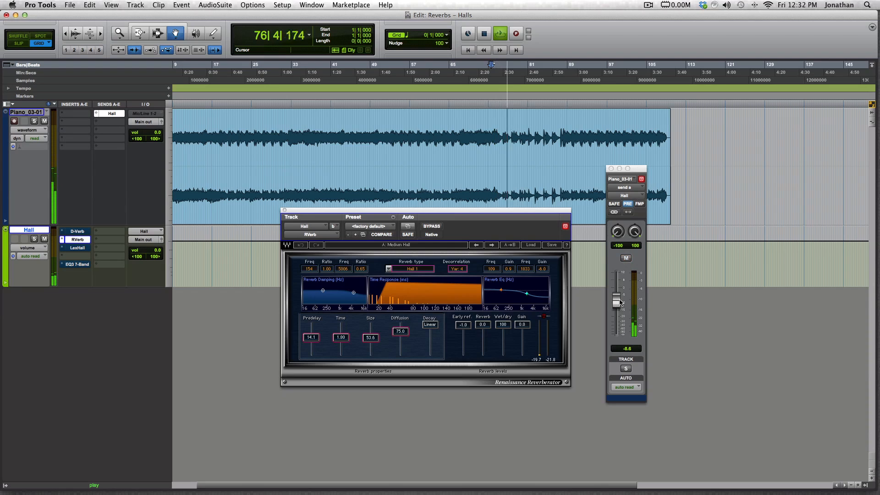
Mute and unmute the Hall send repeatedly during playback to compare the dry piano with the RVerb, ending unmuted, and stop playback.
click(625, 263)
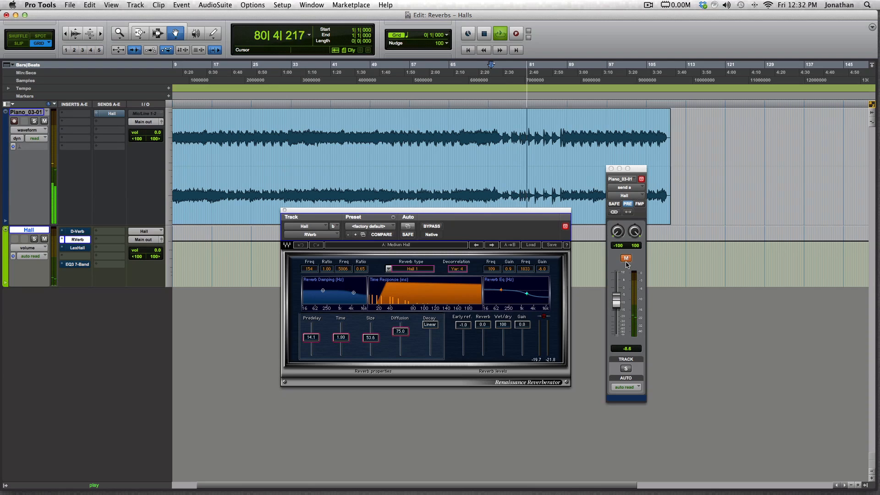
click(626, 259)
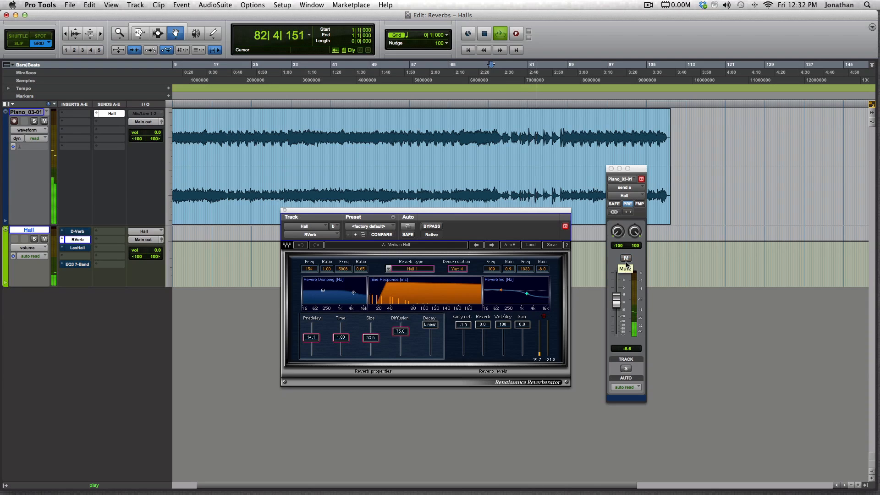
click(626, 260)
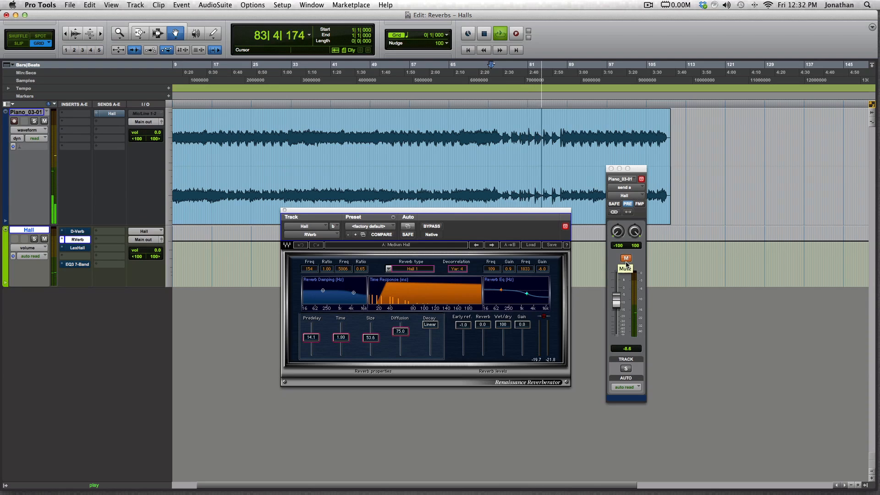
click(626, 262)
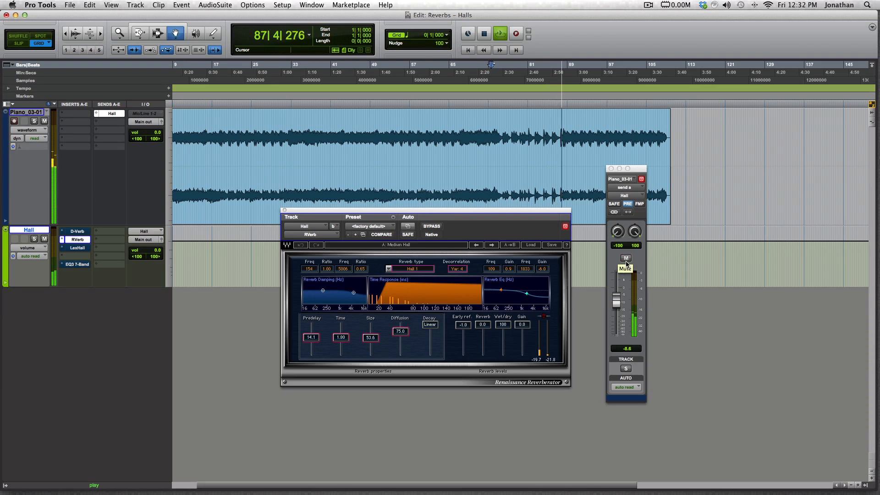
click(626, 259)
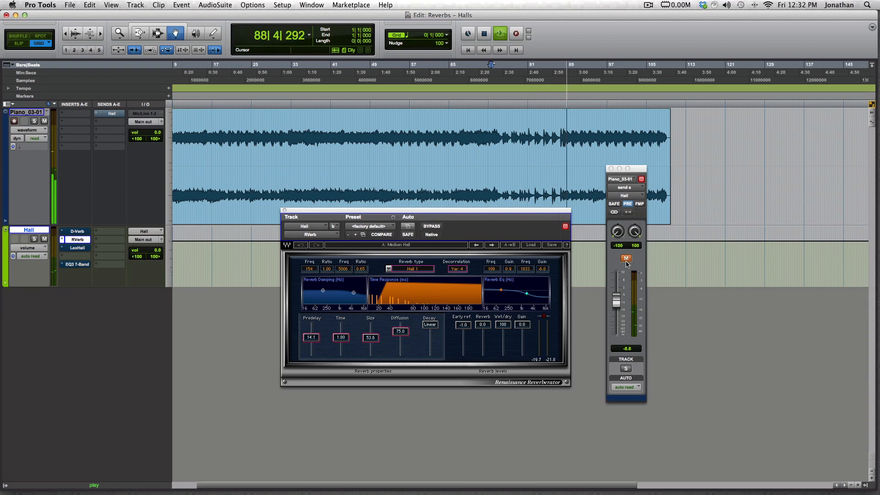
click(626, 260)
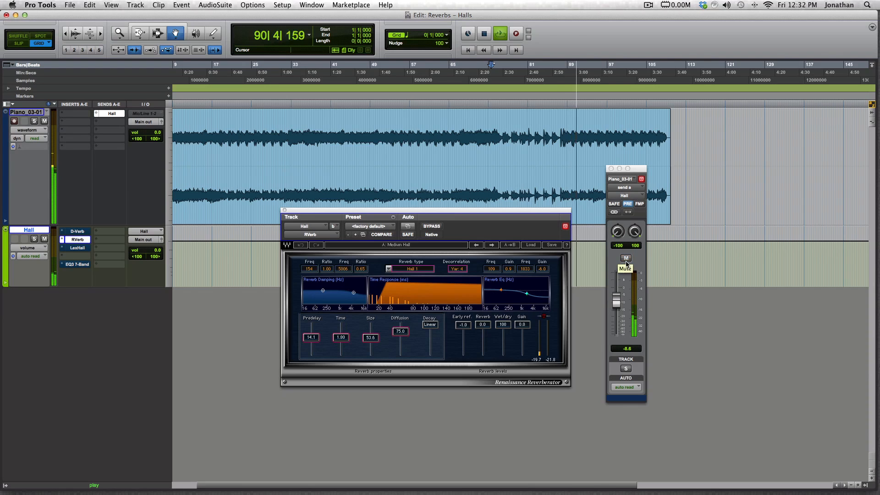
click(625, 261)
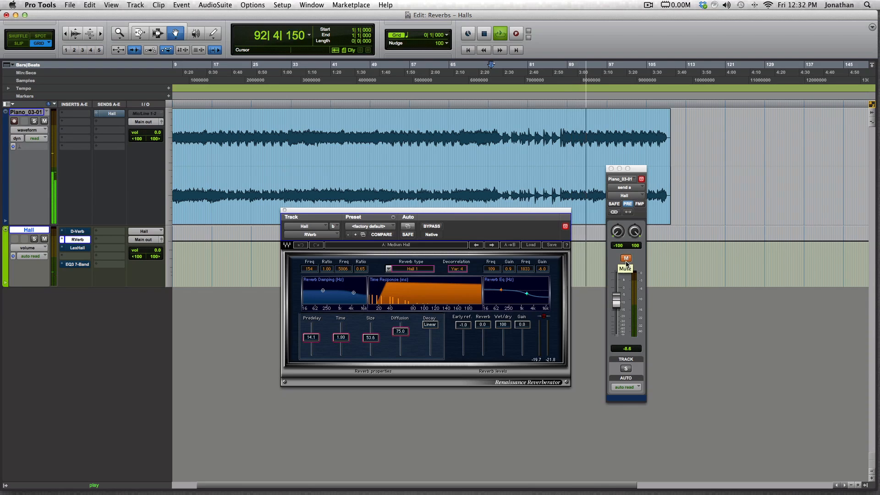
click(626, 261)
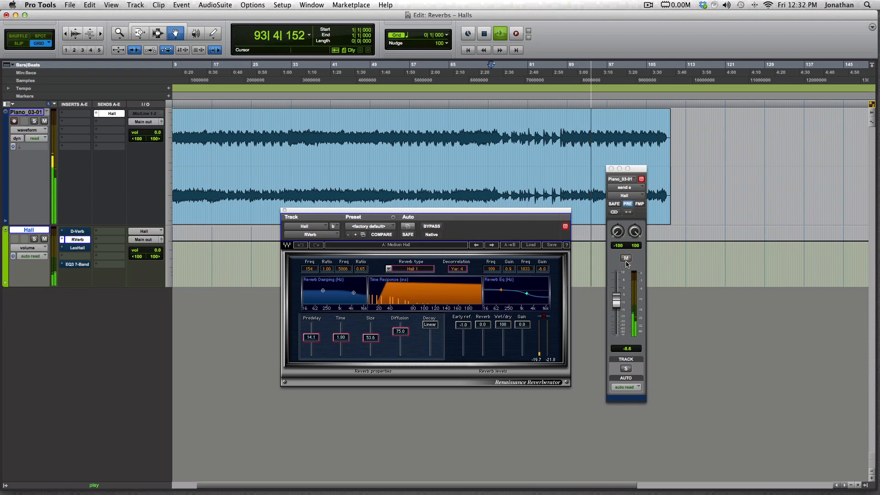
key(space)
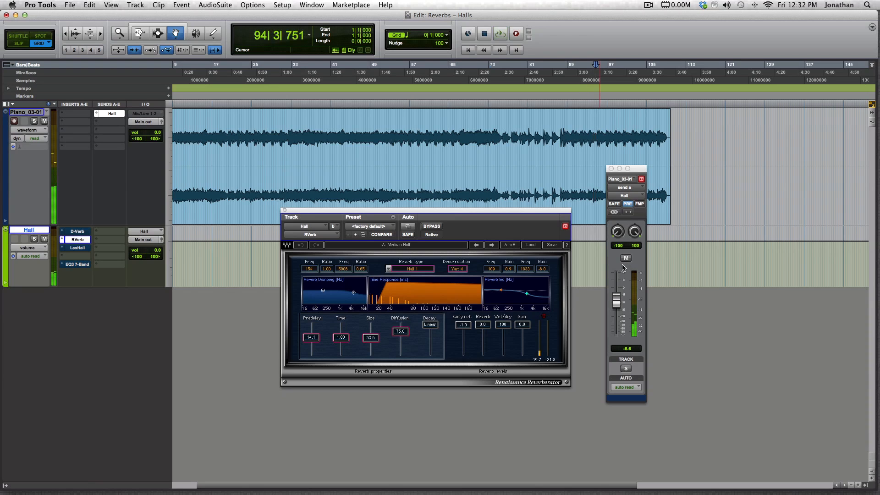
Play from bar 87 through the RVerb with the Hall track's EQ3 7-Band taken out of bypass, and stop playback.
click(560, 66)
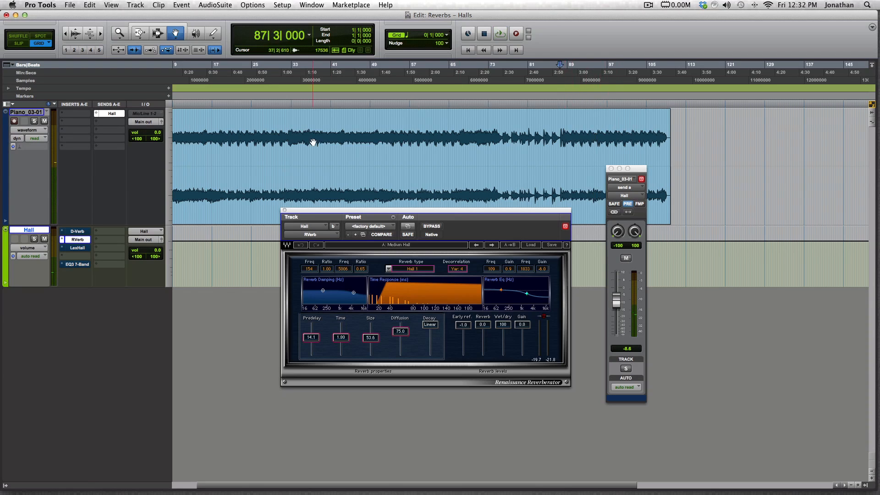
click(45, 122)
key(space)
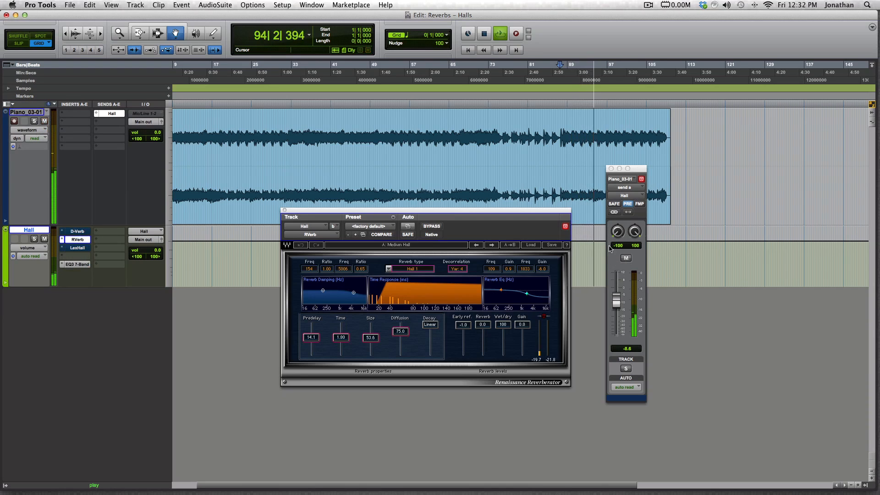
key(space)
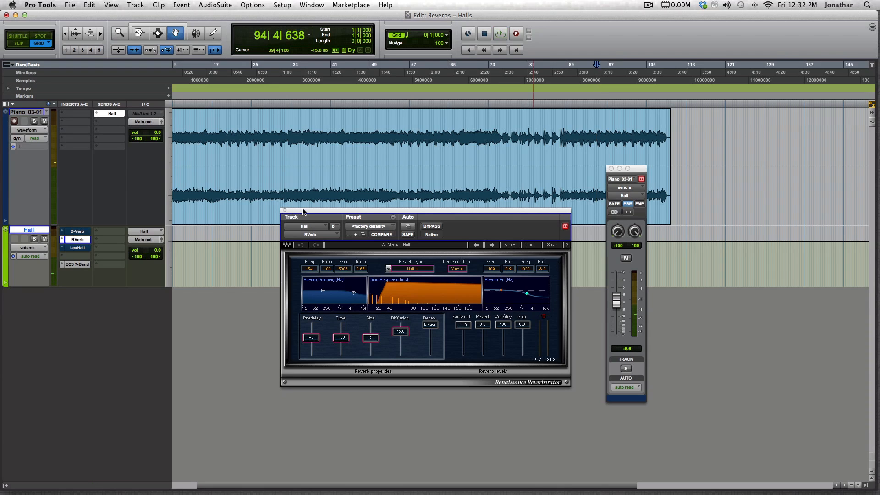
Bypass the RVerb, activate the LexHall in its place and open its window clear of the send fader.
drag(303, 212, 305, 215)
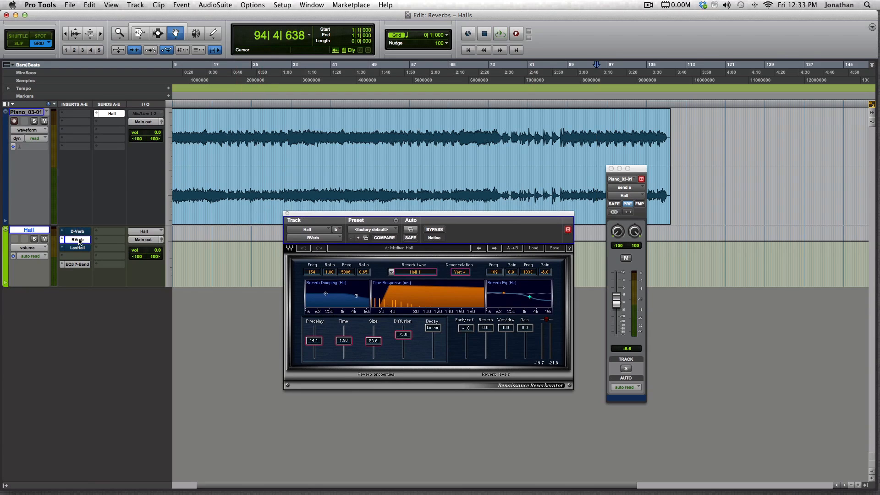
click(287, 214)
super+click(73, 248)
click(77, 248)
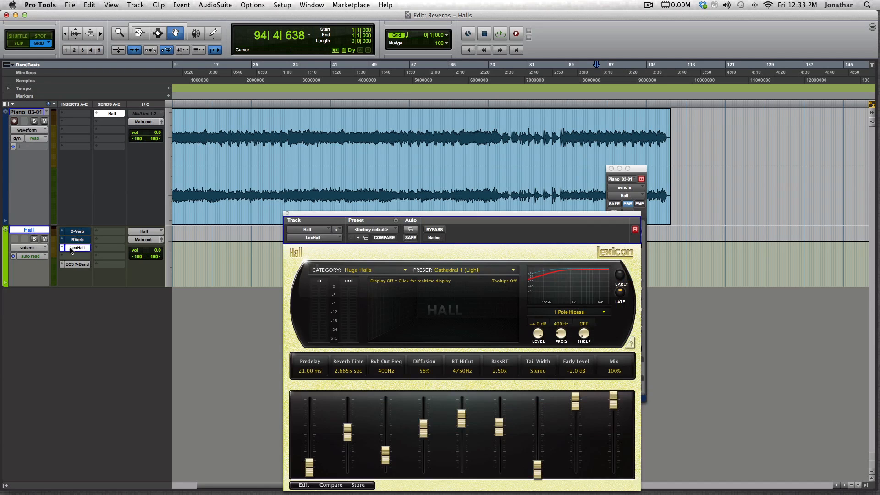
drag(404, 215, 330, 178)
Play the dry piano from around bar 72 with the EQ3 7-Band bypassed and the Hall send muted.
click(496, 71)
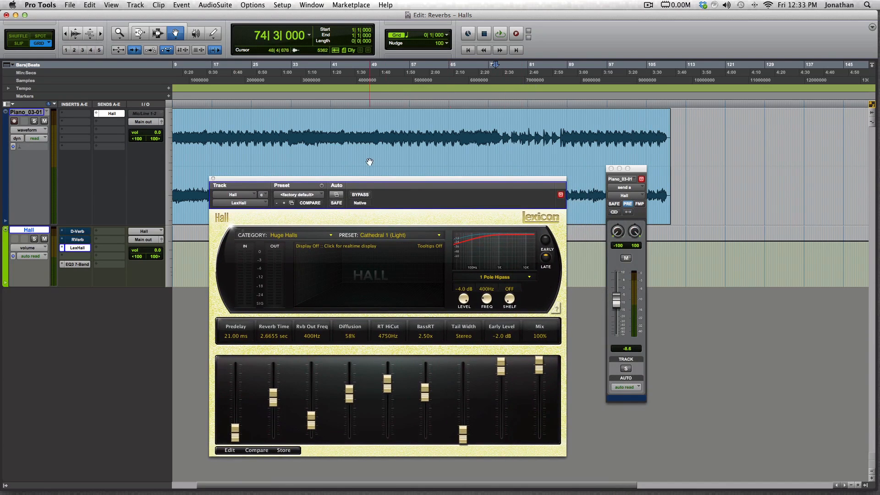
click(486, 78)
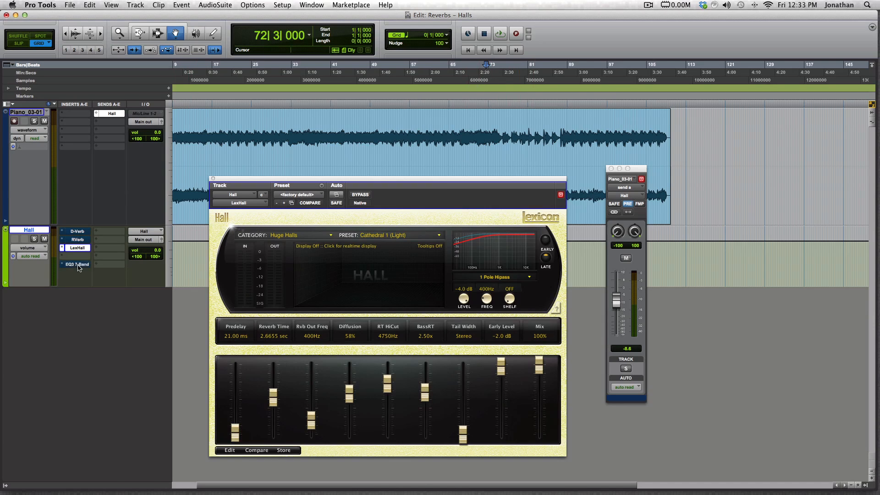
click(484, 78)
click(625, 258)
key(space)
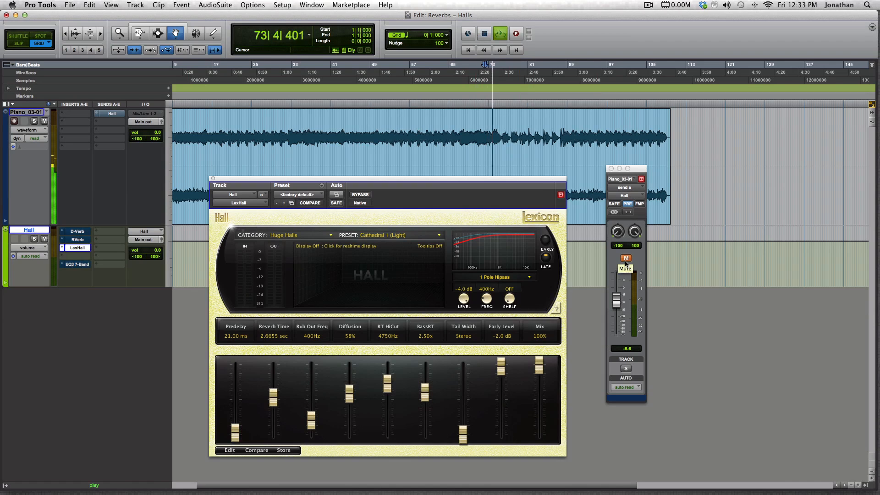
Toggle the Hall send's mute during playback to compare the dry piano with LexHall's Cathedral 1 (Light), ending muted, and stop playback.
click(625, 259)
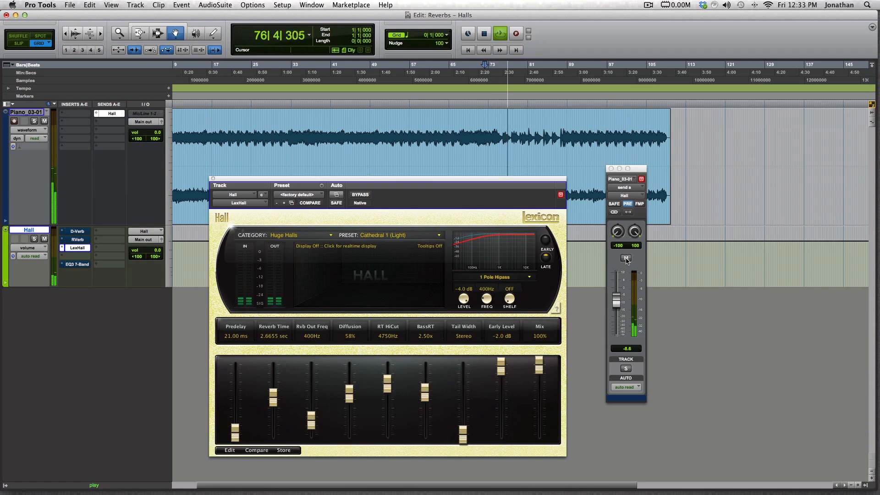
click(626, 259)
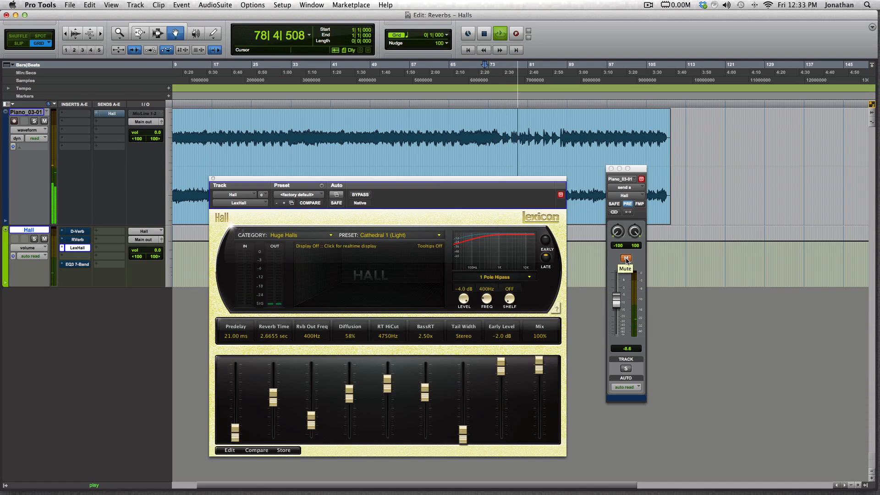
click(626, 258)
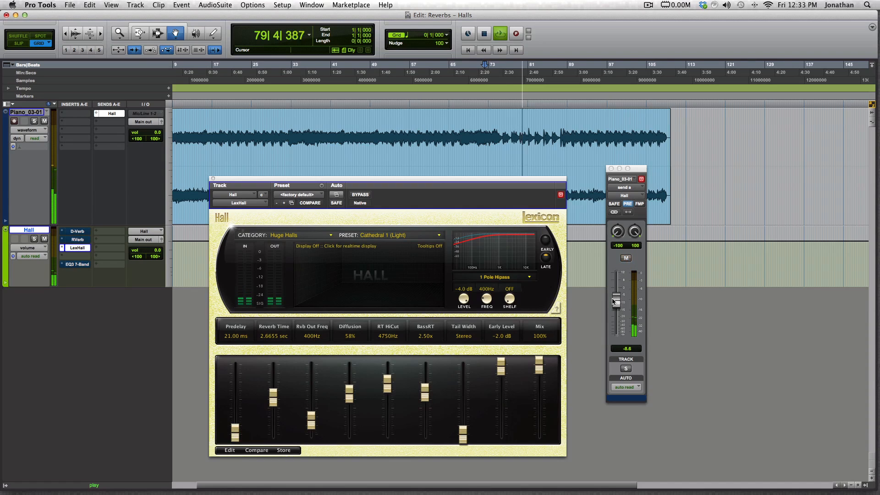
click(626, 259)
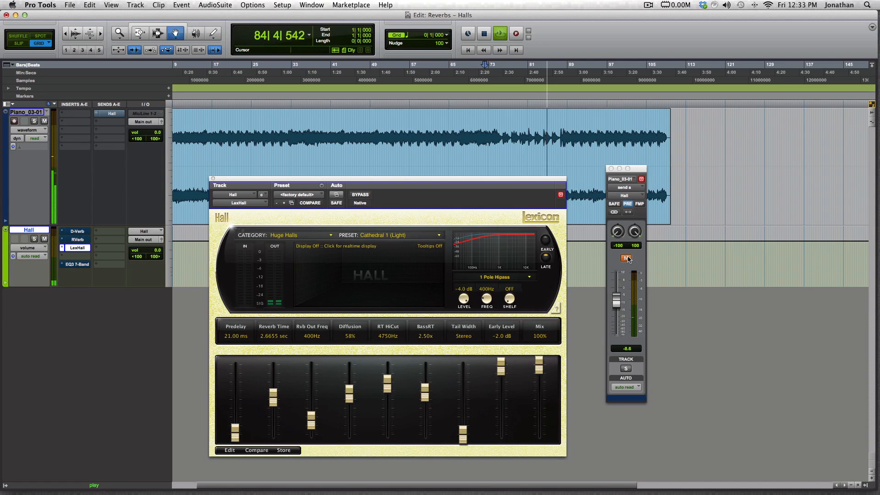
click(626, 258)
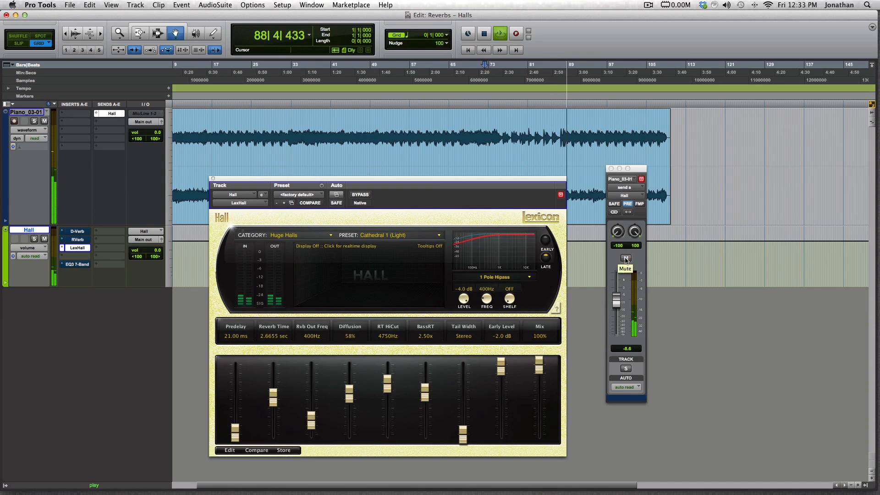
click(625, 259)
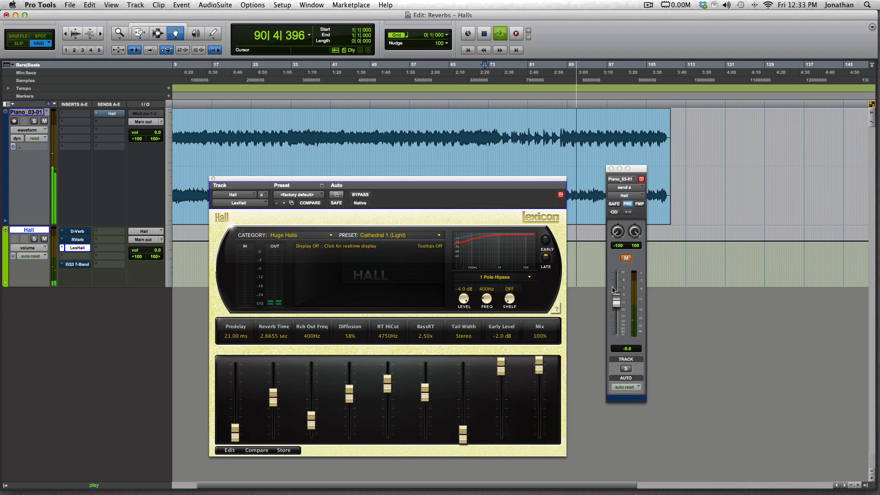
click(626, 259)
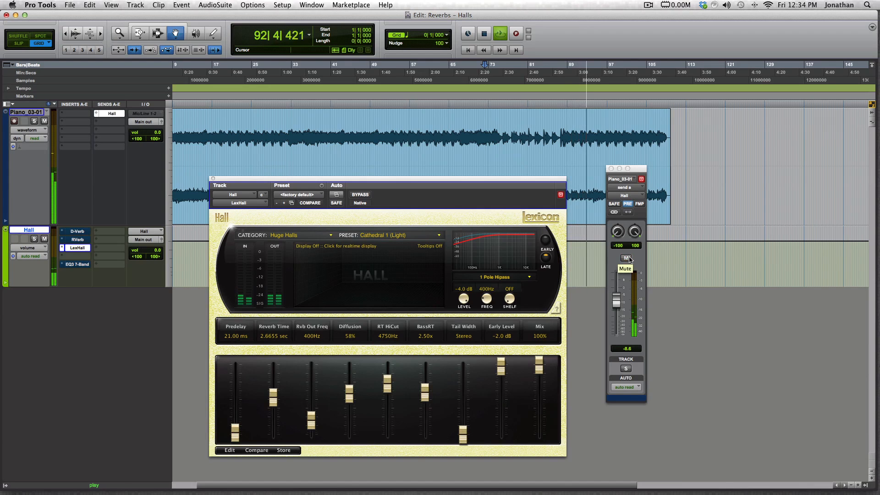
click(628, 258)
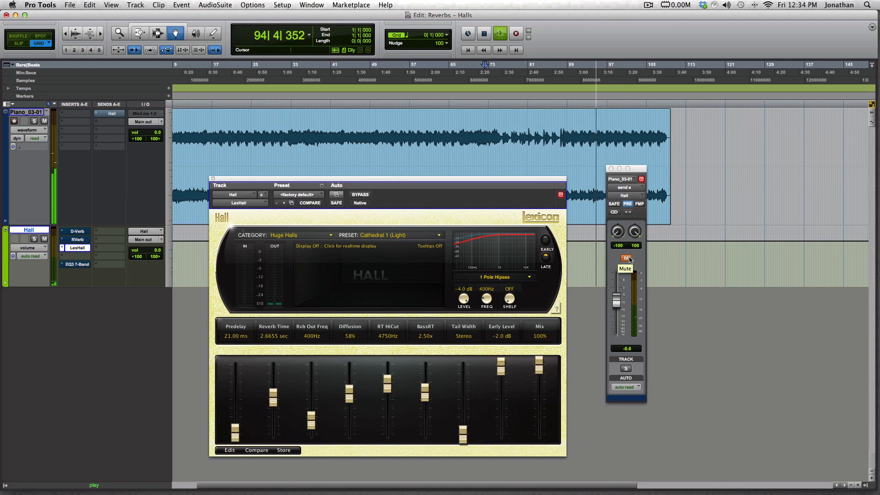
click(629, 259)
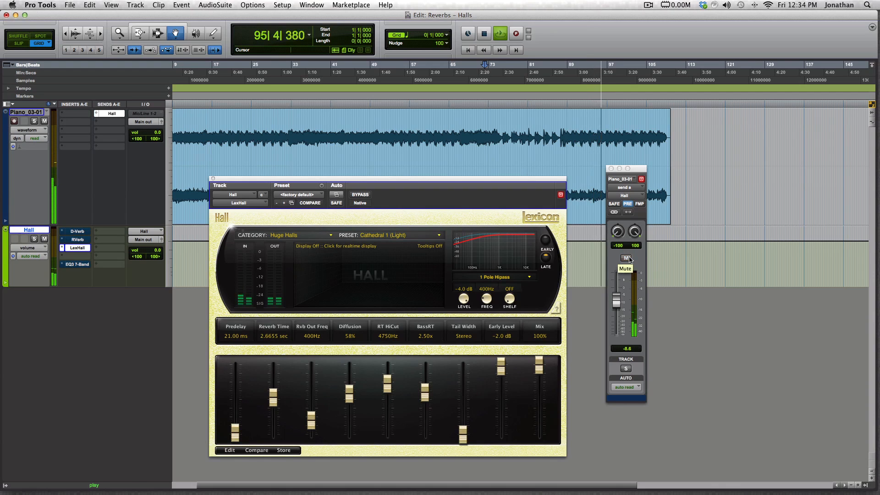
click(628, 258)
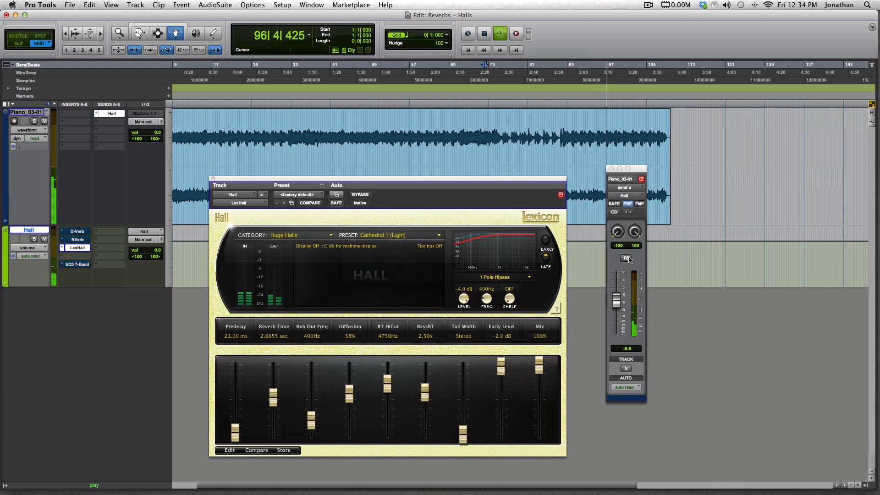
key(space)
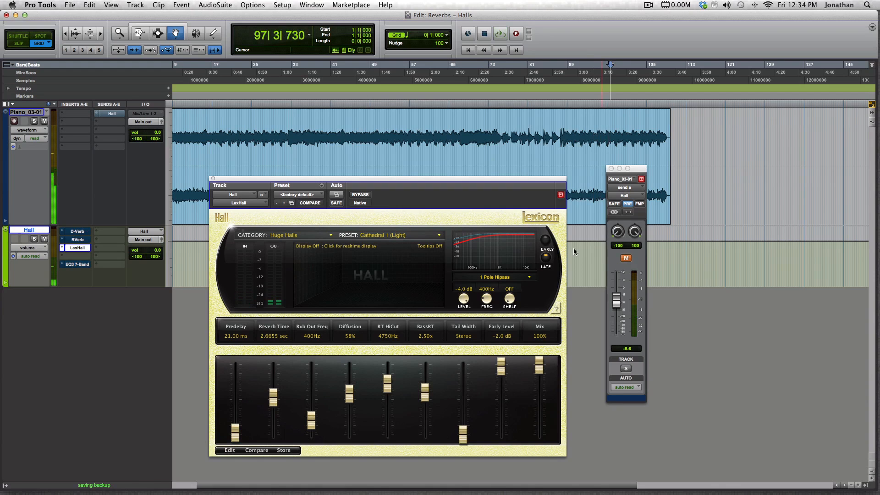
Set the LexHall category to Medium Halls and load the Med Hall preset.
click(566, 65)
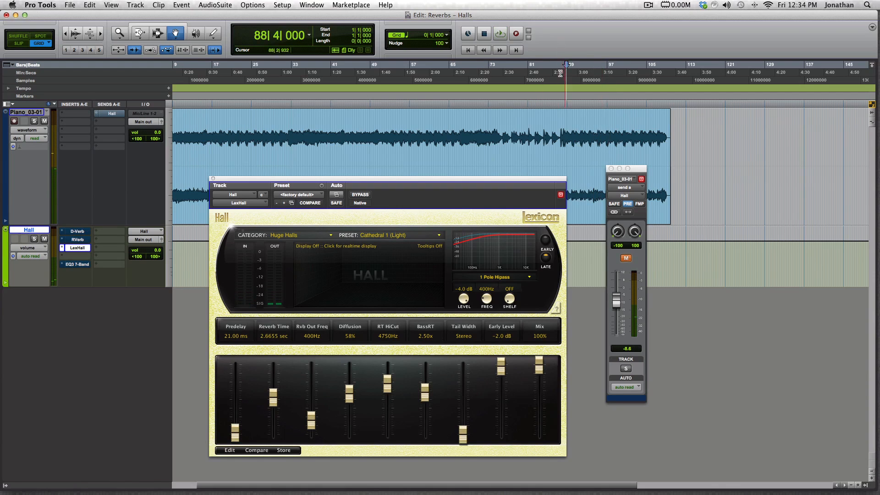
click(292, 236)
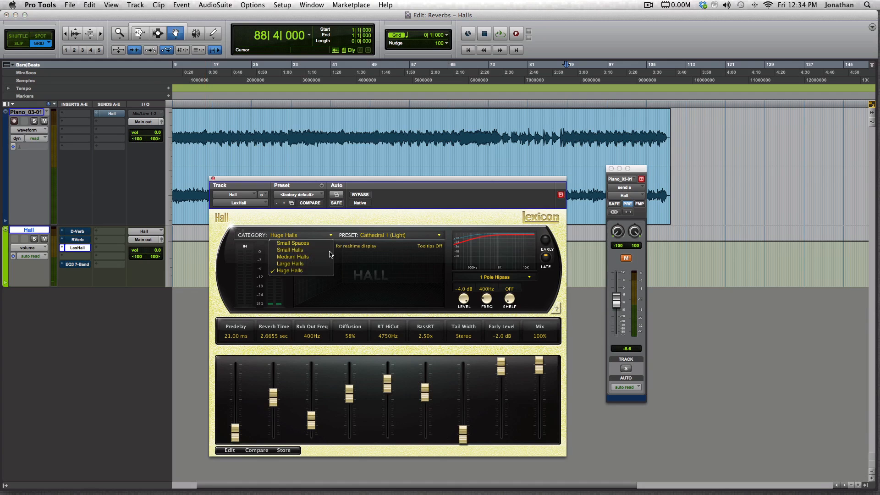
click(286, 258)
click(381, 235)
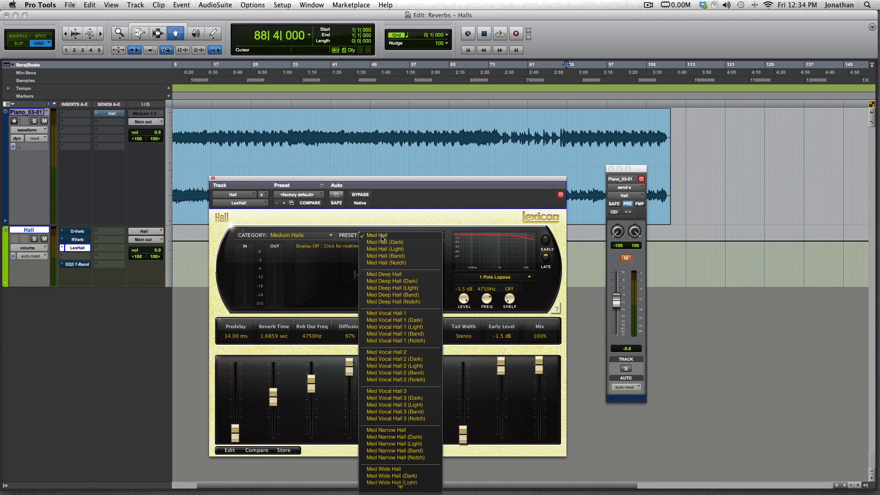
click(382, 237)
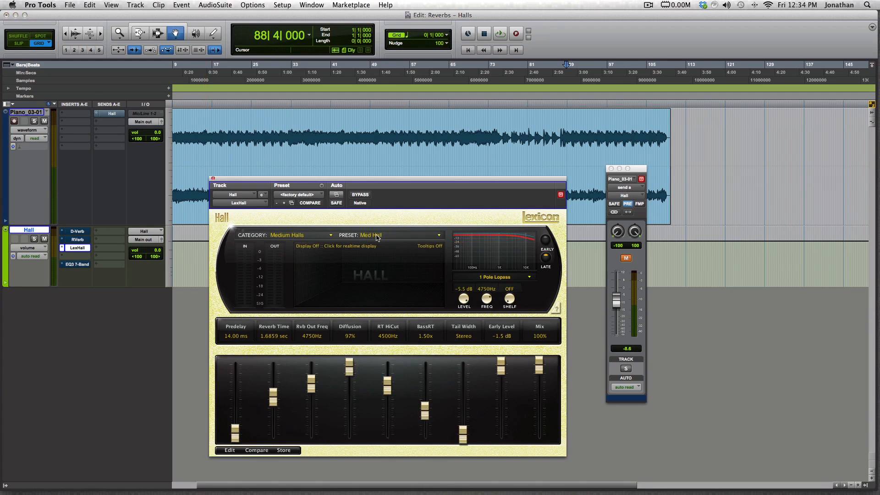
Play from bar 87 with the piano dry, and unmute the Hall send during playback to hear the Med Hall preset.
click(562, 74)
click(560, 74)
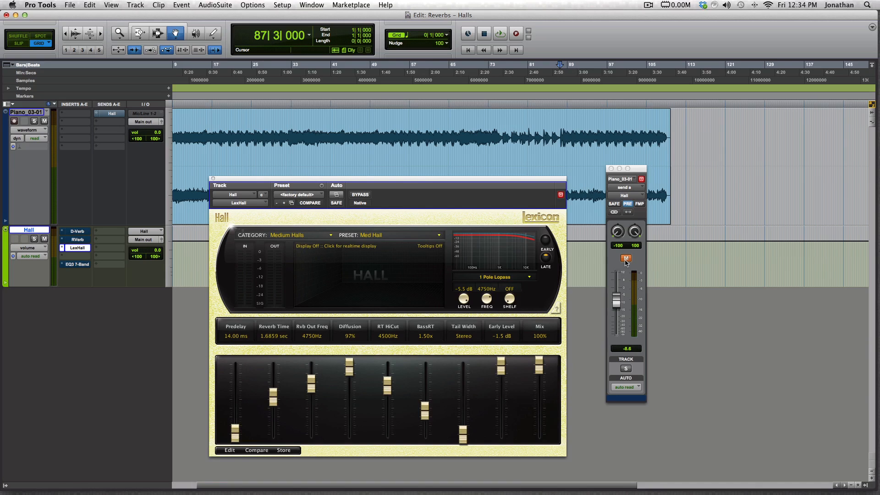
key(space)
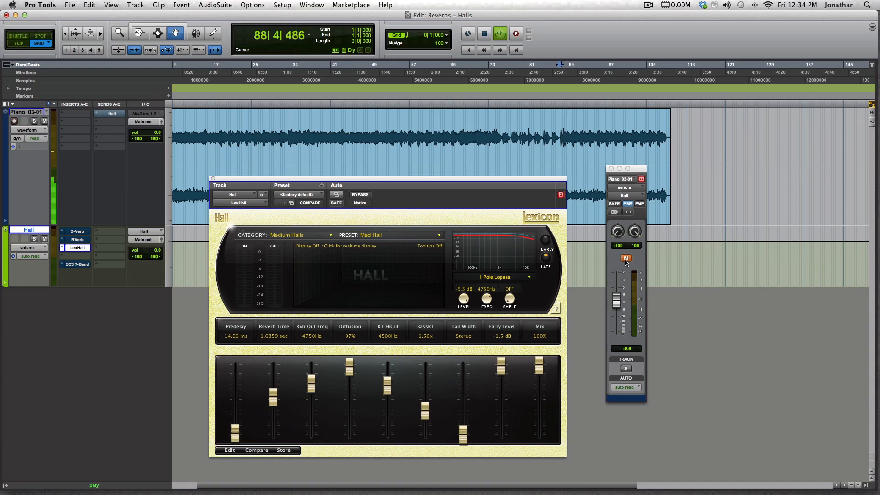
click(625, 259)
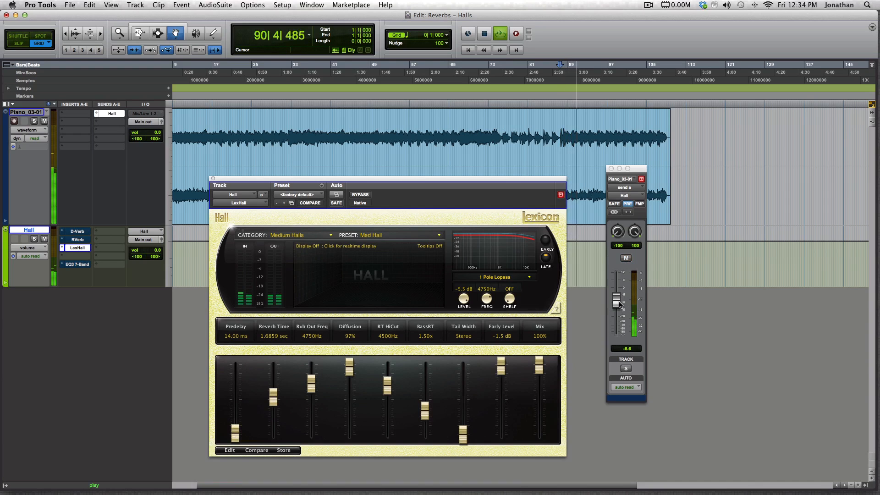
Toggle the Hall send's mute repeatedly during playback to compare the dry piano with LexHall's Med Hall preset, ending unmuted, and stop playback.
click(625, 259)
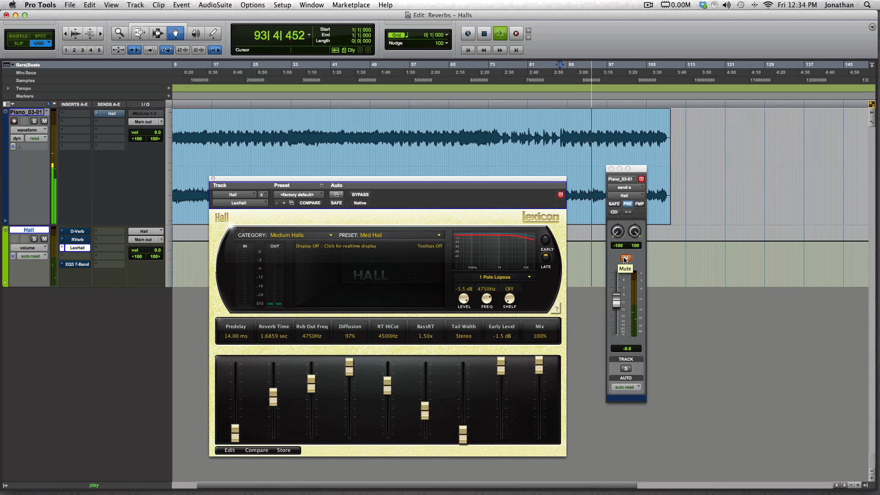
click(625, 259)
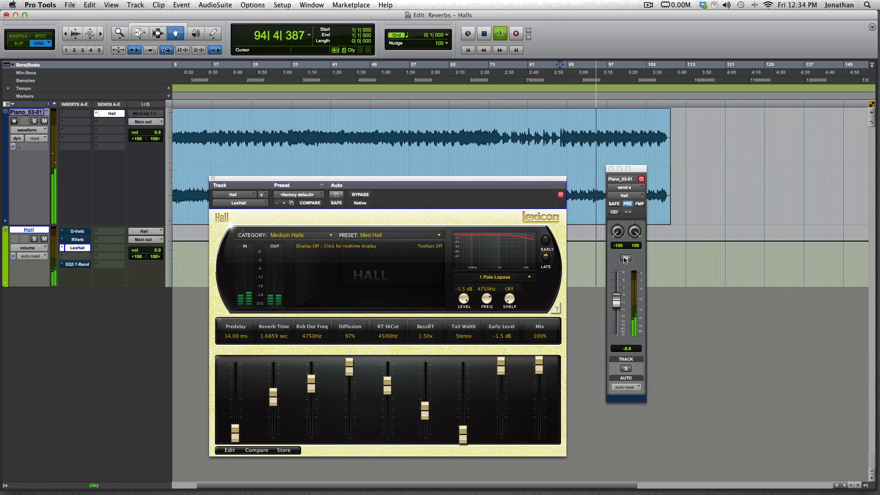
click(625, 259)
click(625, 259)
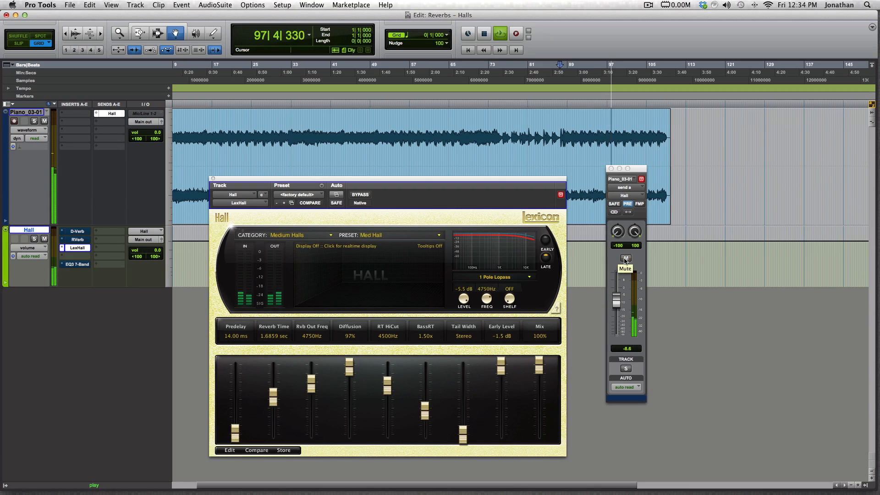
click(625, 260)
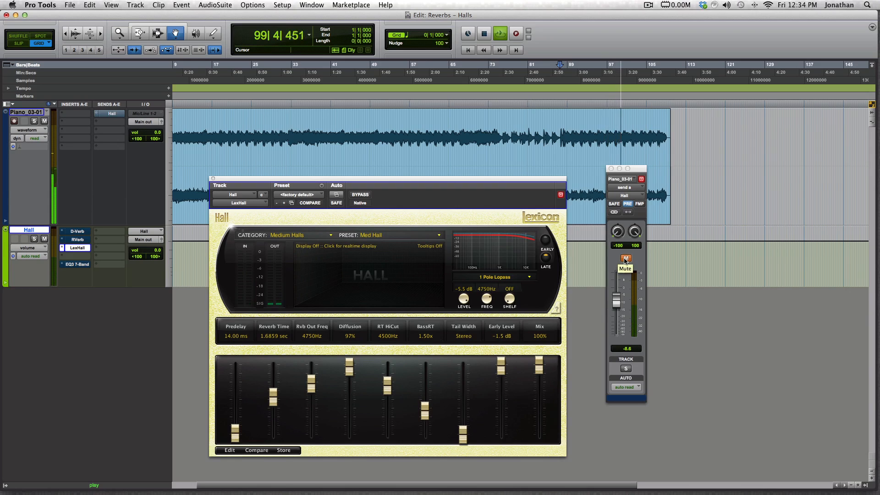
click(625, 259)
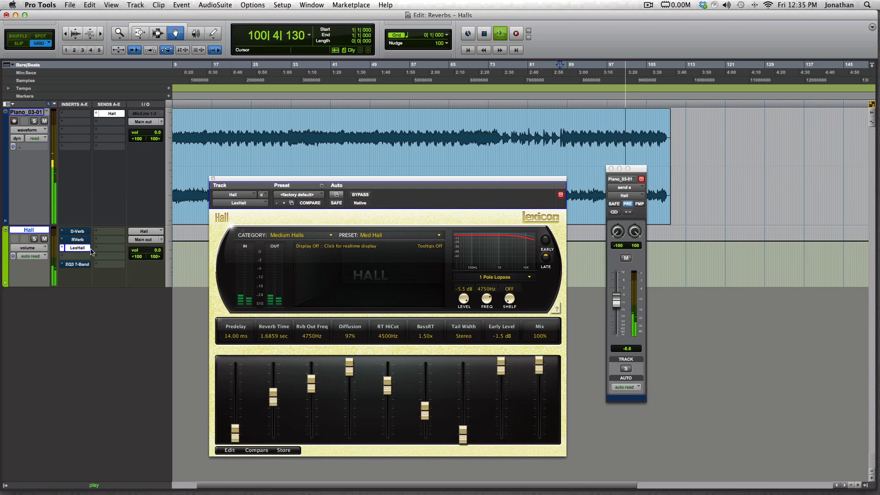
key(space)
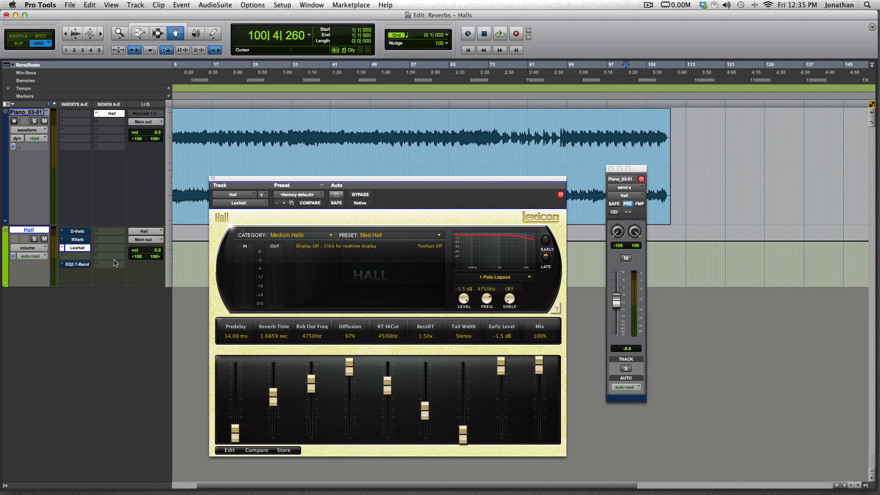
Open the Hall return's EQ3 7-Band, mute the piano track and play the reverb alone from bar 87, first with the EQ bypassed and finally active.
click(80, 266)
click(44, 121)
key(space)
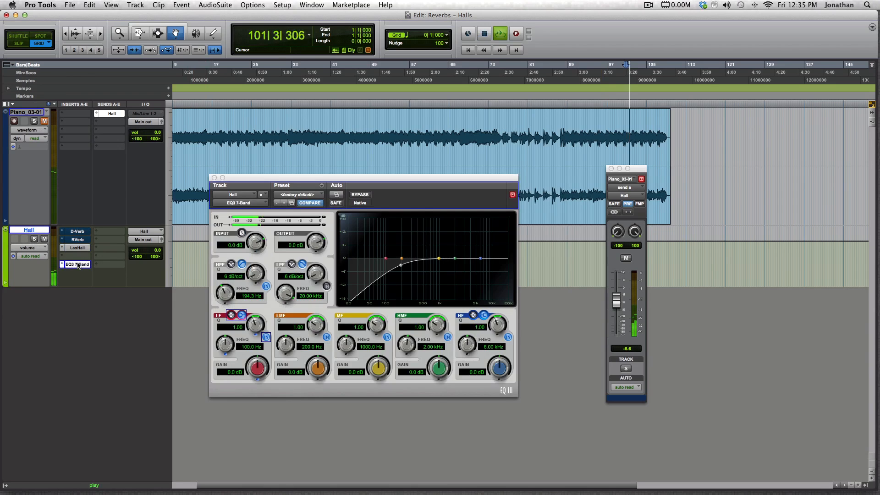
super+click(77, 264)
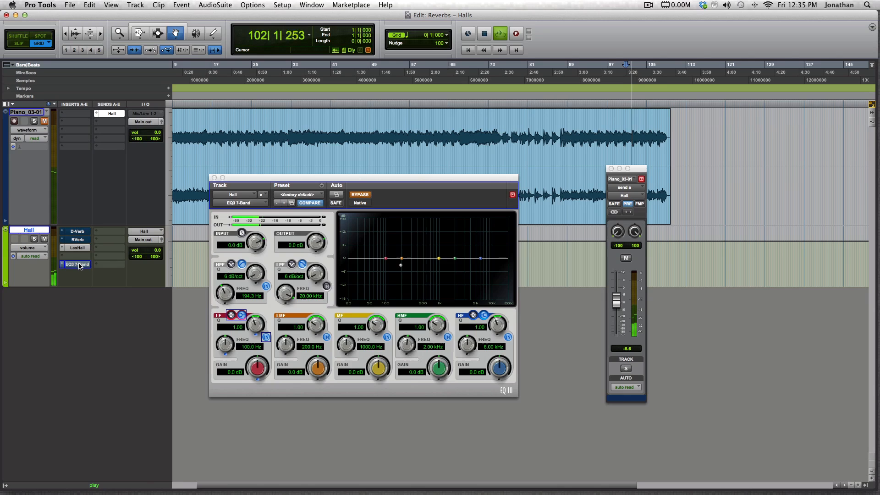
click(562, 82)
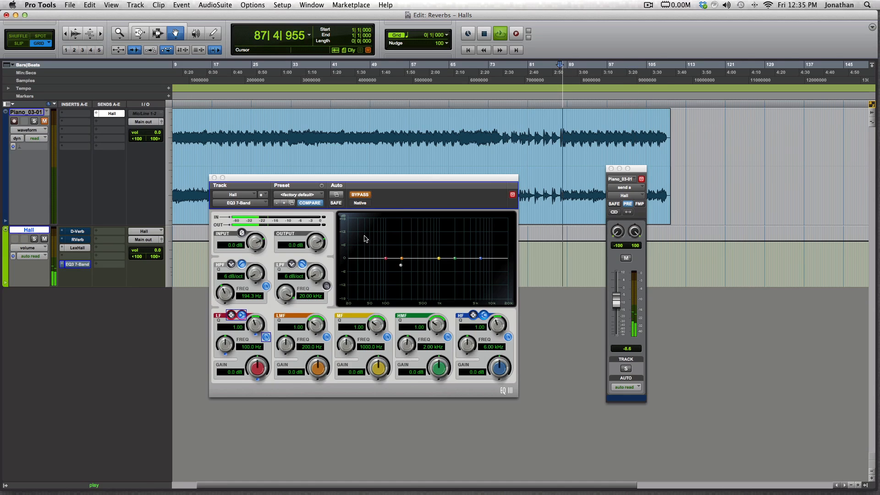
click(360, 195)
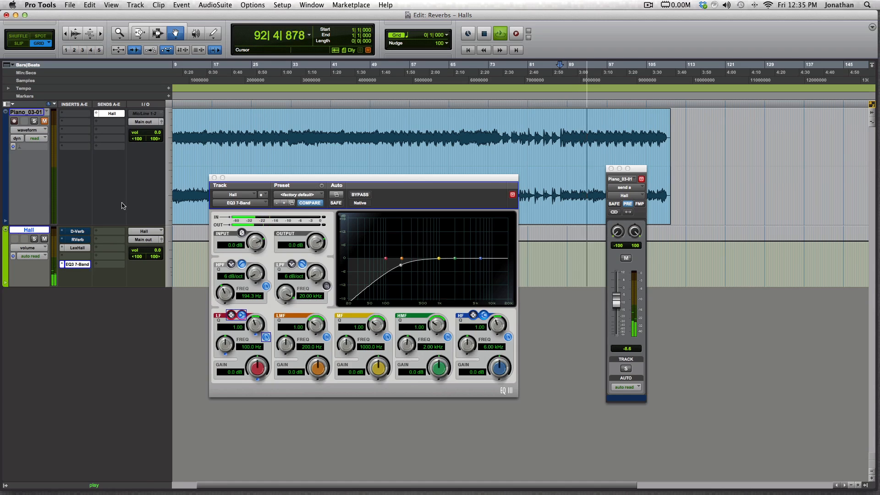
Unmute the piano track and toggle the Hall send's mute to compare dry with EQ'd reverb, ending unmuted, and stop playback.
click(44, 122)
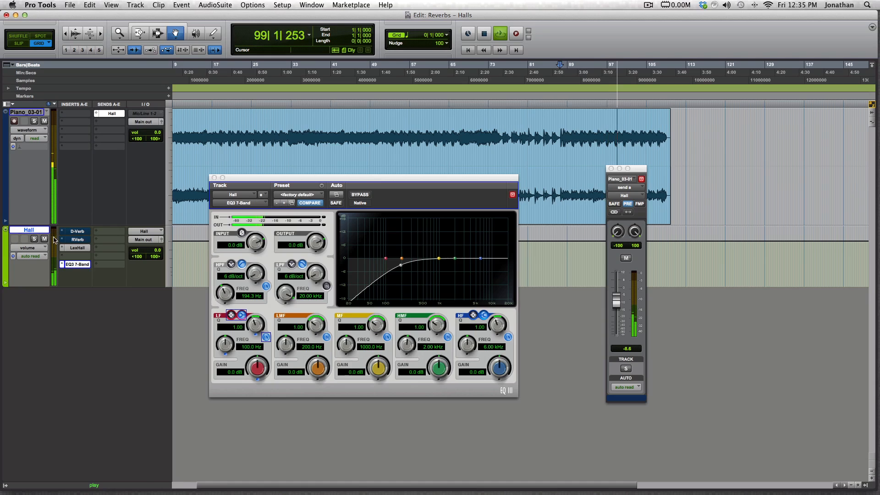
click(627, 258)
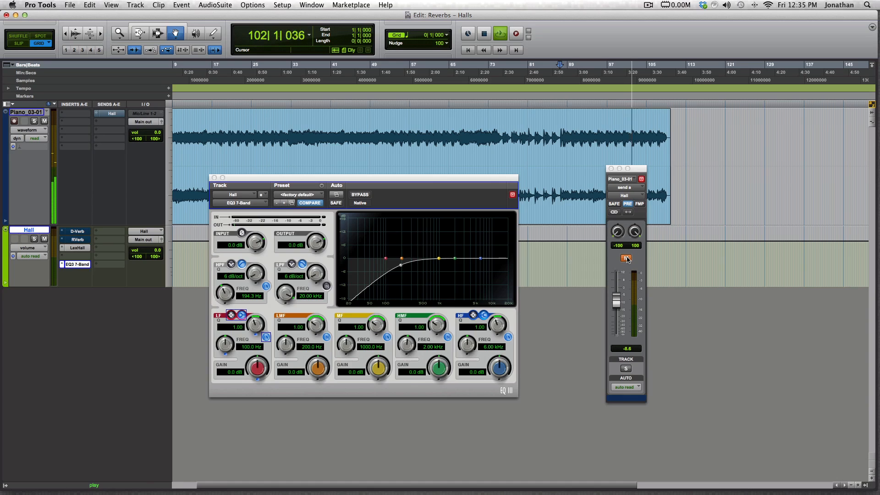
click(626, 258)
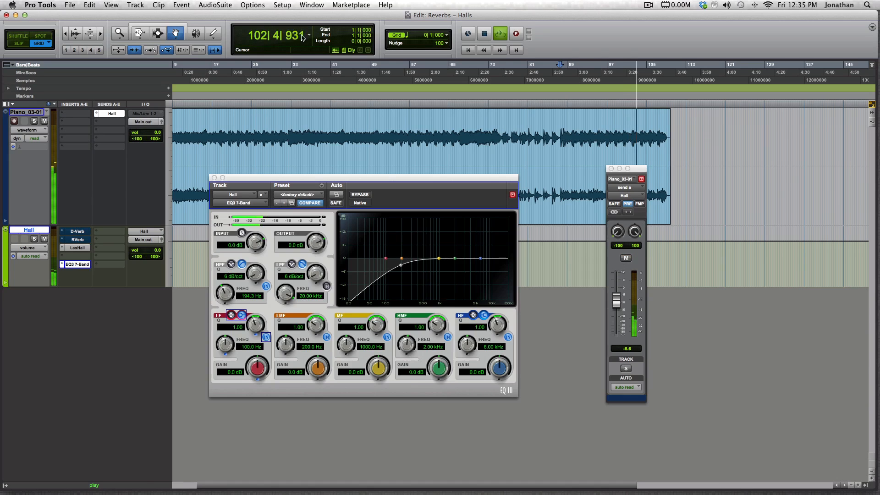
key(space)
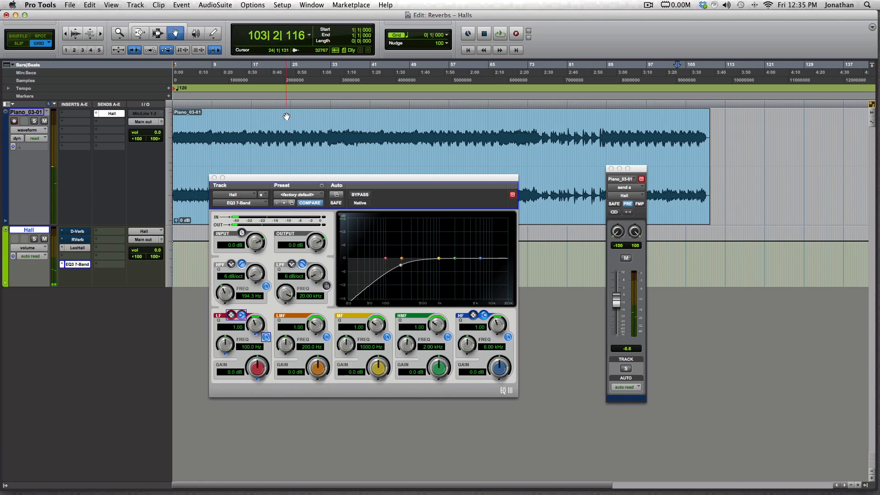
Play the piano with reverb from bar 32 and lower the Hall send level to -10.1 dB.
click(324, 73)
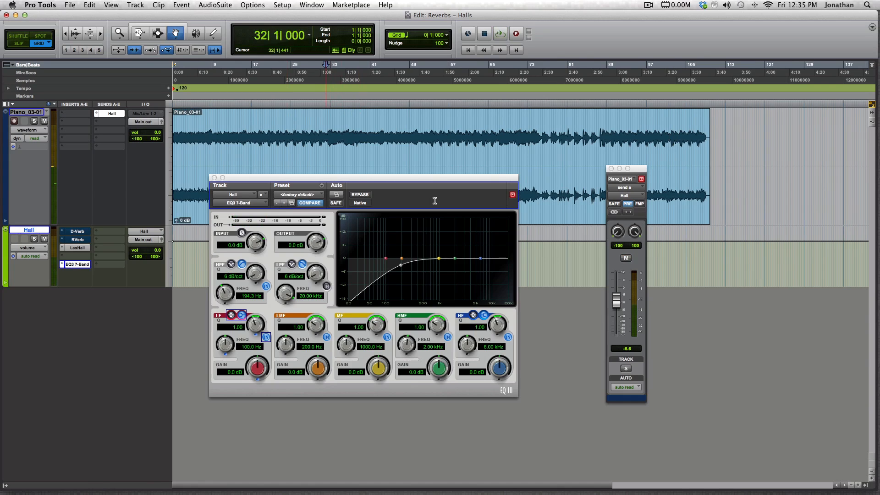
key(space)
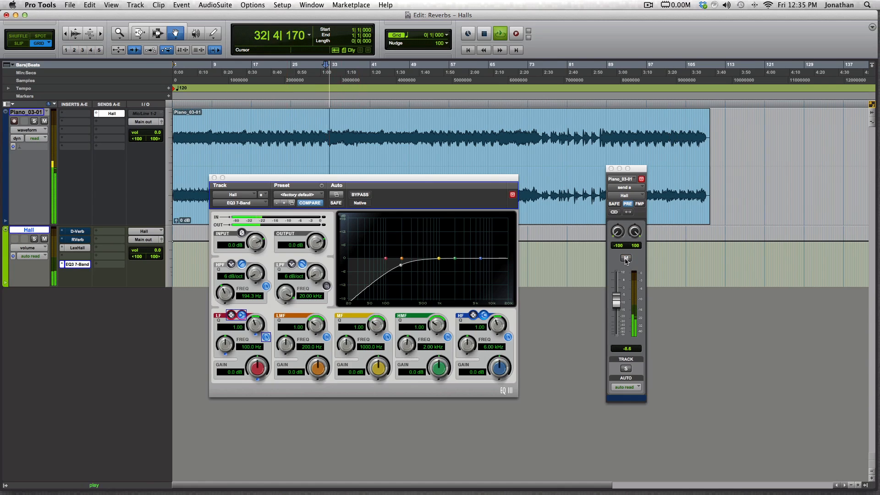
drag(618, 302, 618, 305)
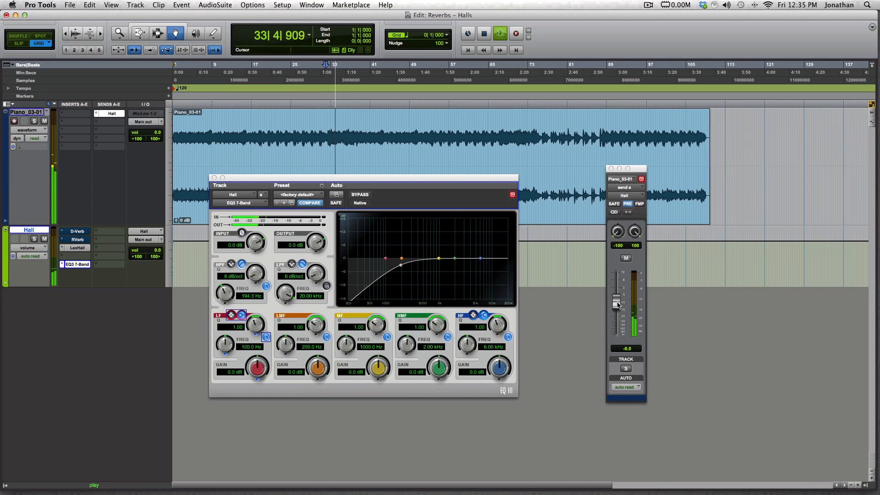
Mute and unmute the Hall send during playback to compare the dry piano with the quieter reverb, and stop playback.
click(626, 258)
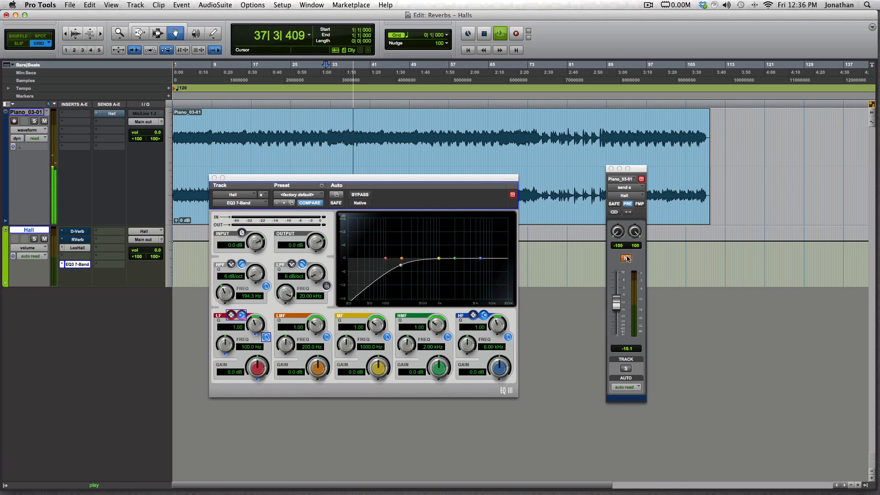
click(626, 258)
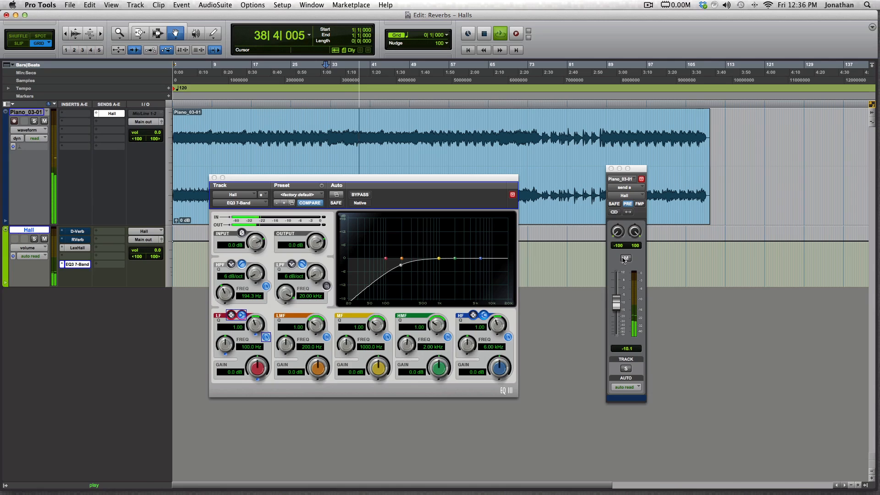
key(space)
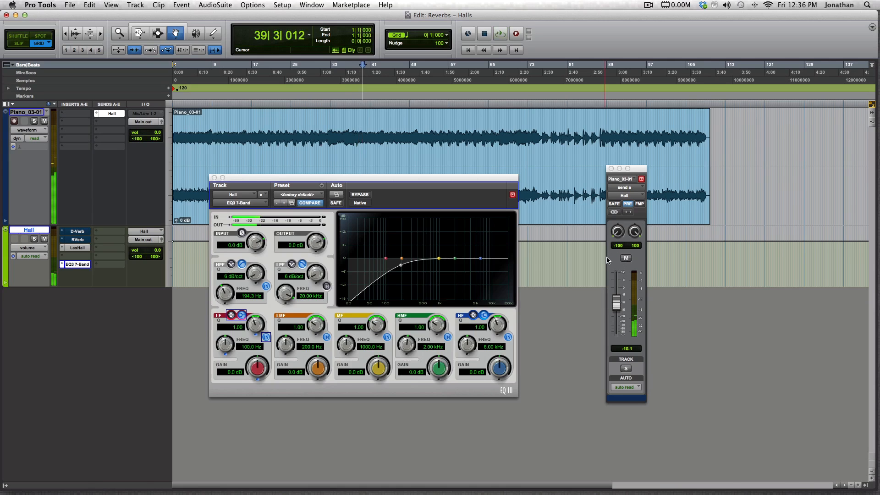